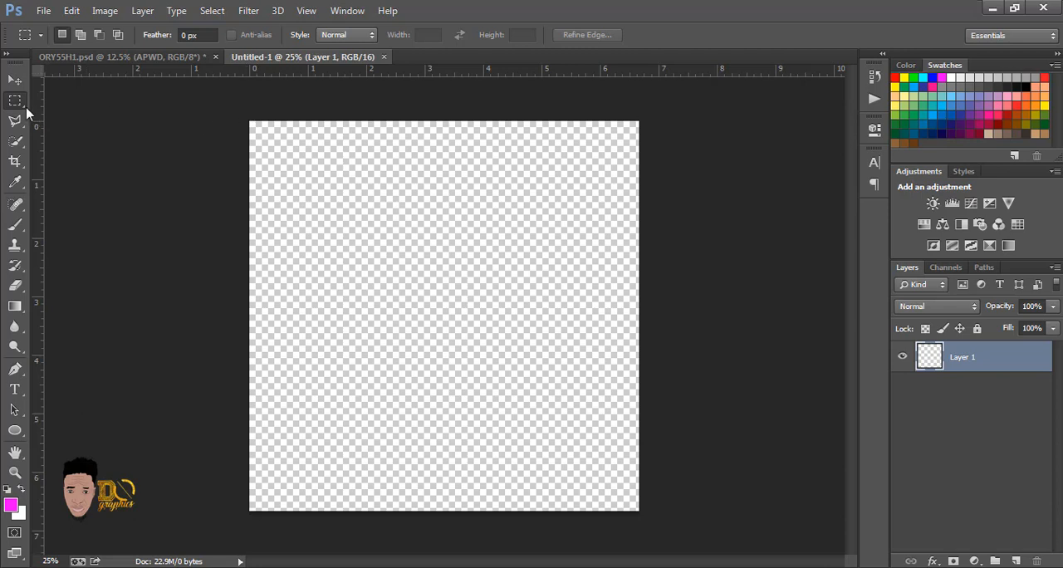
Step: Select the whole canvas with the Rectangular Marquee tool, fill Layer 1 with white, and deselect
click(13, 82)
click(15, 100)
drag(249, 120, 645, 509)
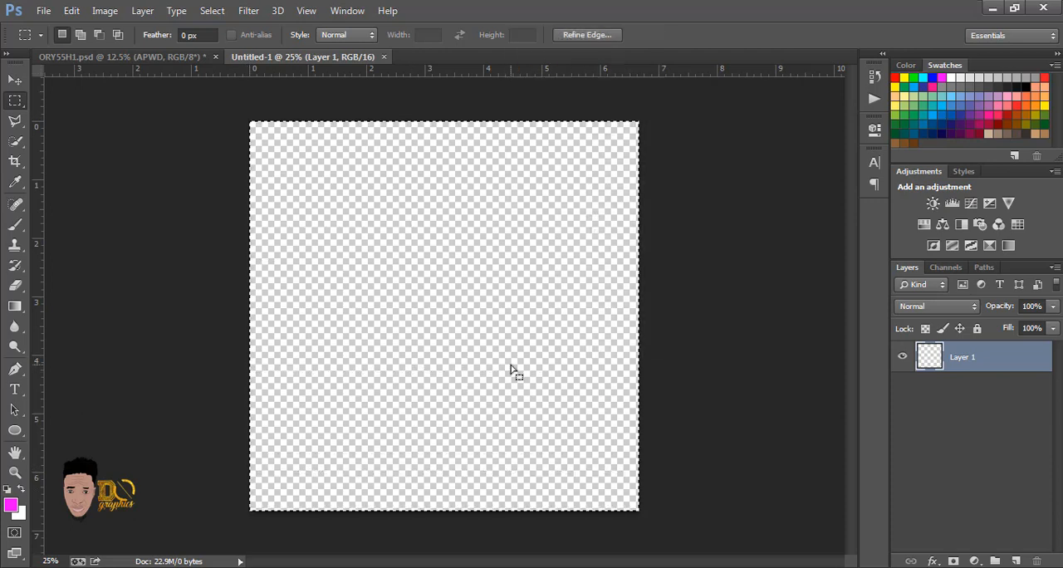
right_click(511, 370)
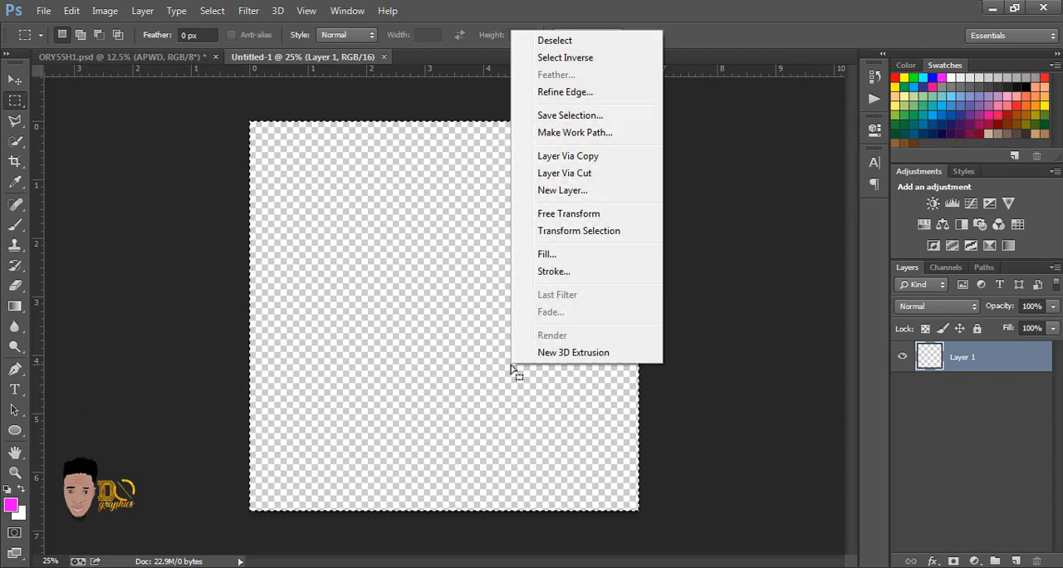
click(546, 255)
click(615, 164)
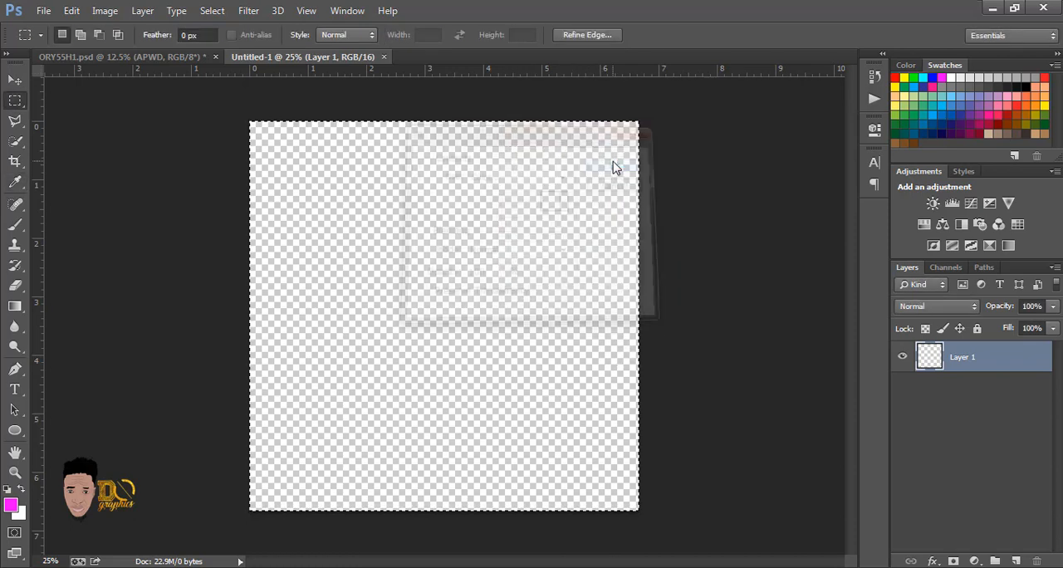
key(ctrl+d)
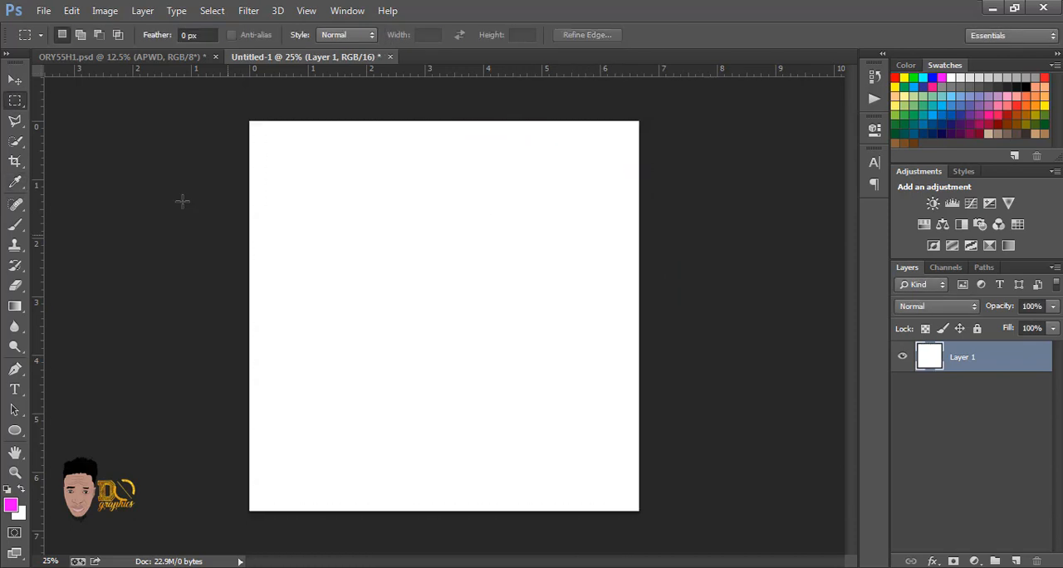
Step: Add the text HIKE near the middle of the canvas in 60 pt Sakkal Majalla Bold
click(13, 81)
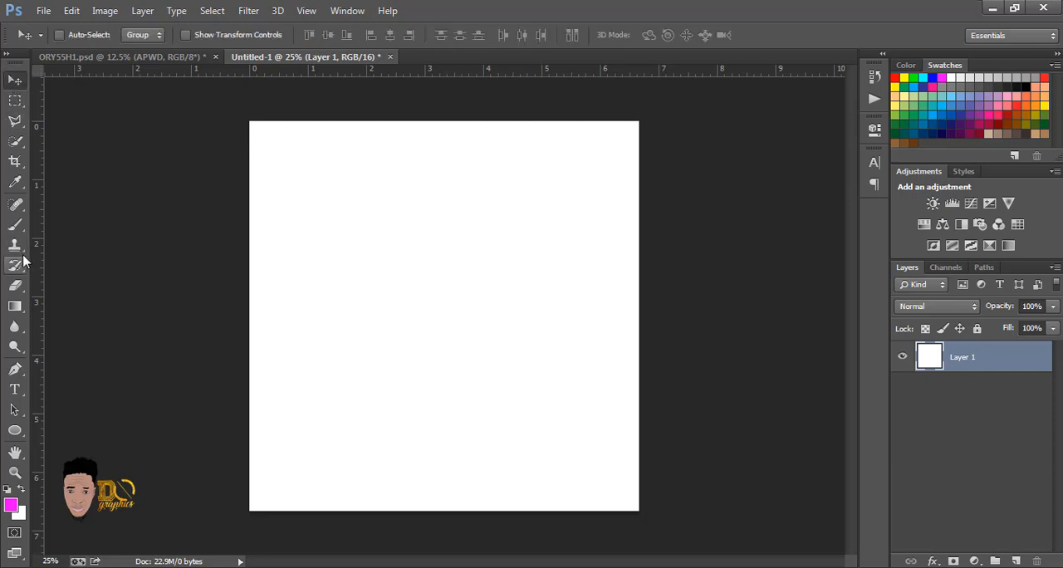
click(14, 392)
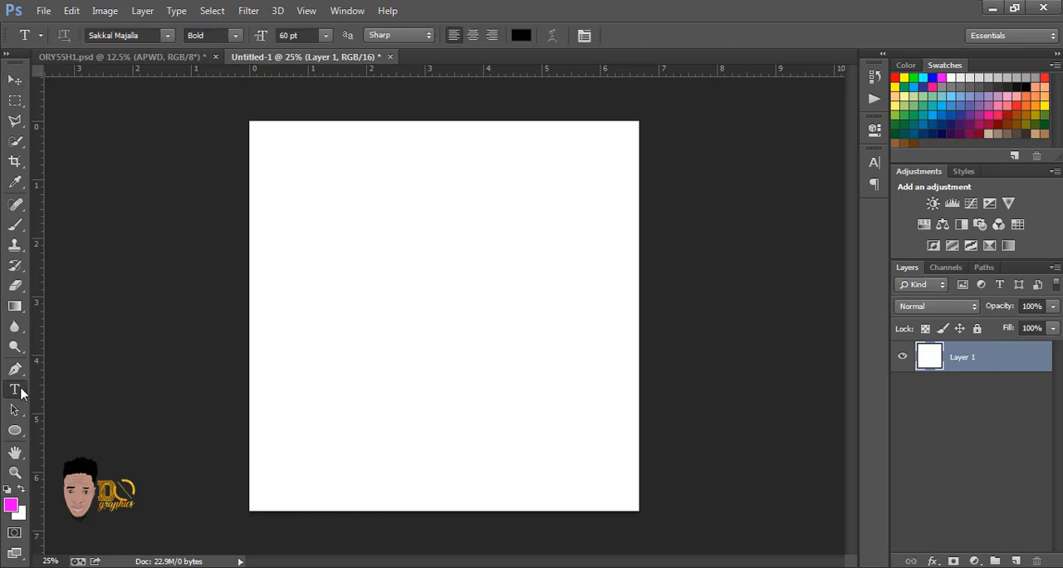
click(380, 344)
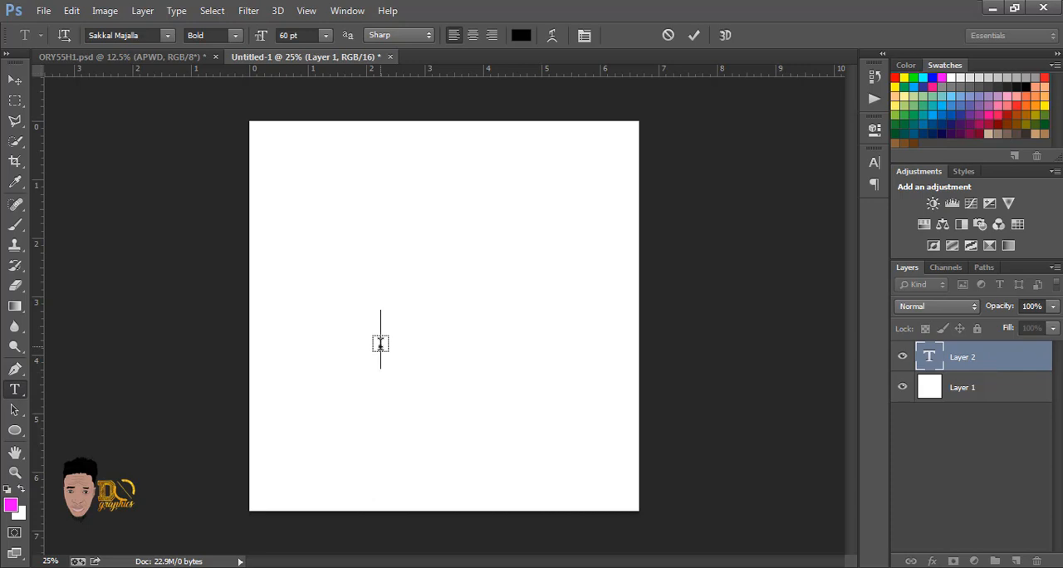
text(HI)
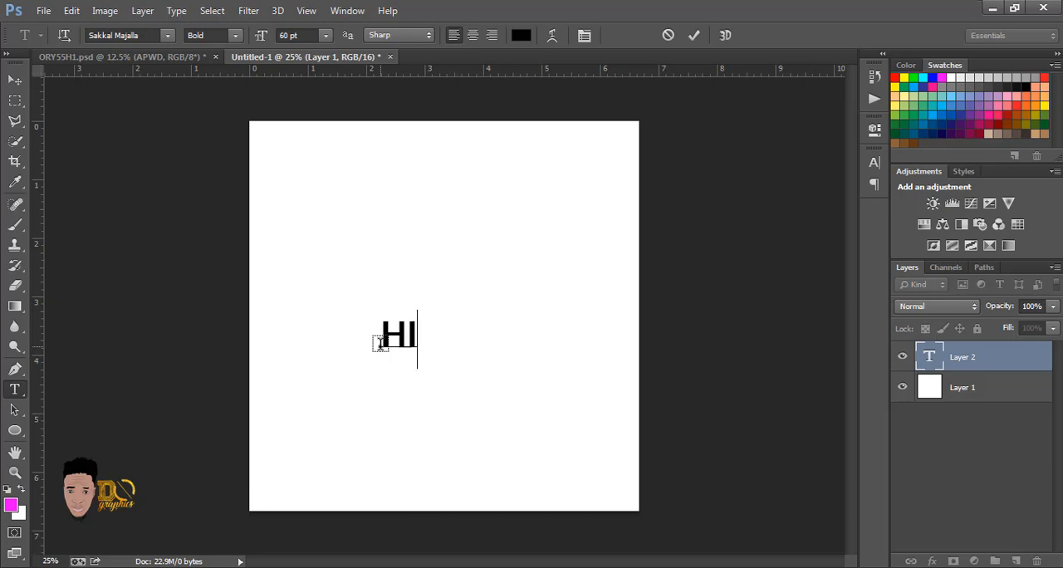
text(KE)
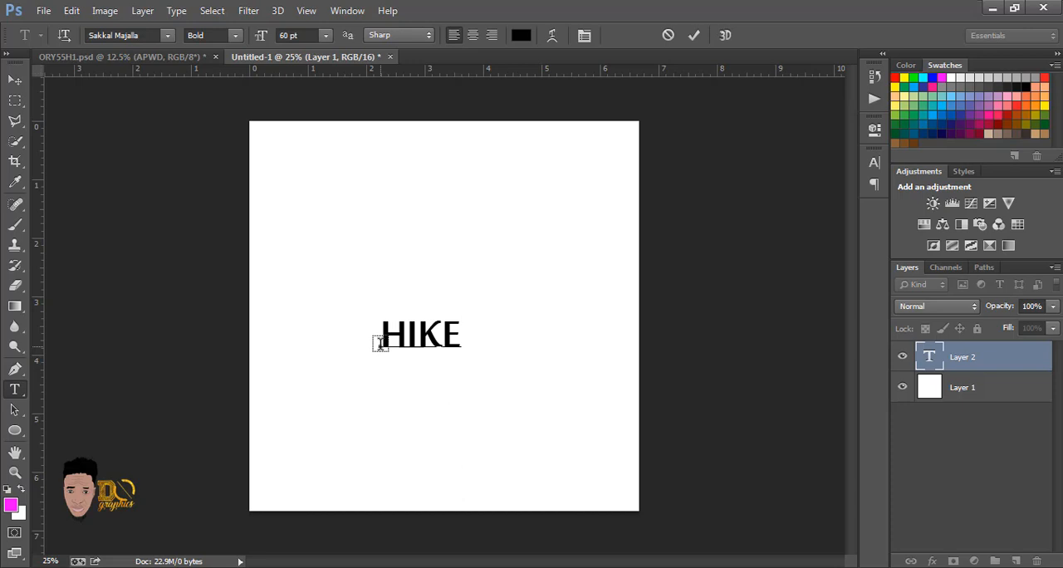
Step: Try other fonts on the whole HIKE text, cycling through Segoe Script and Shonar Bangla, and dismiss the font error
key(ctrl+a)
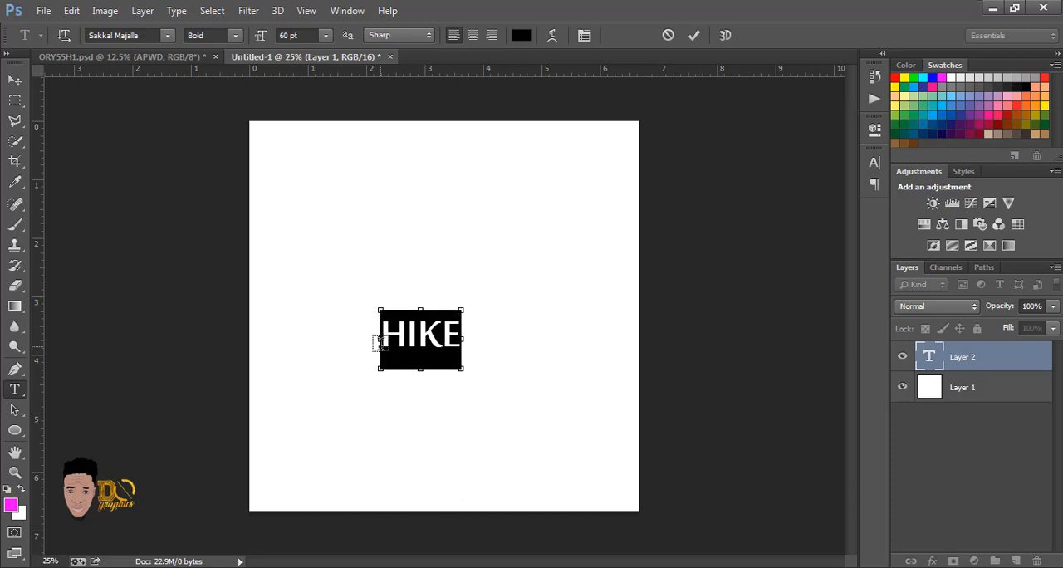
click(149, 36)
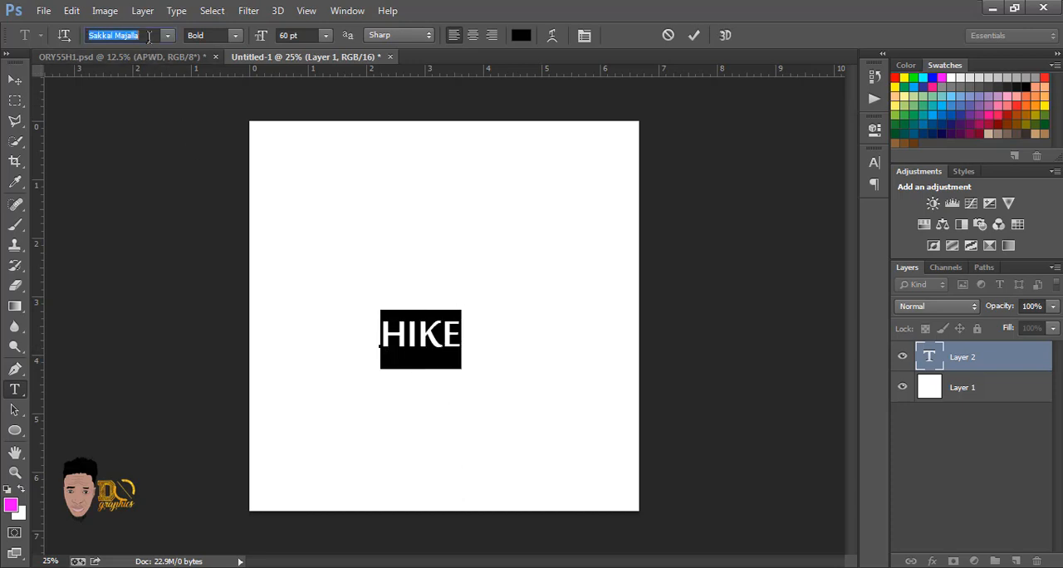
key(Down)
key(Down)
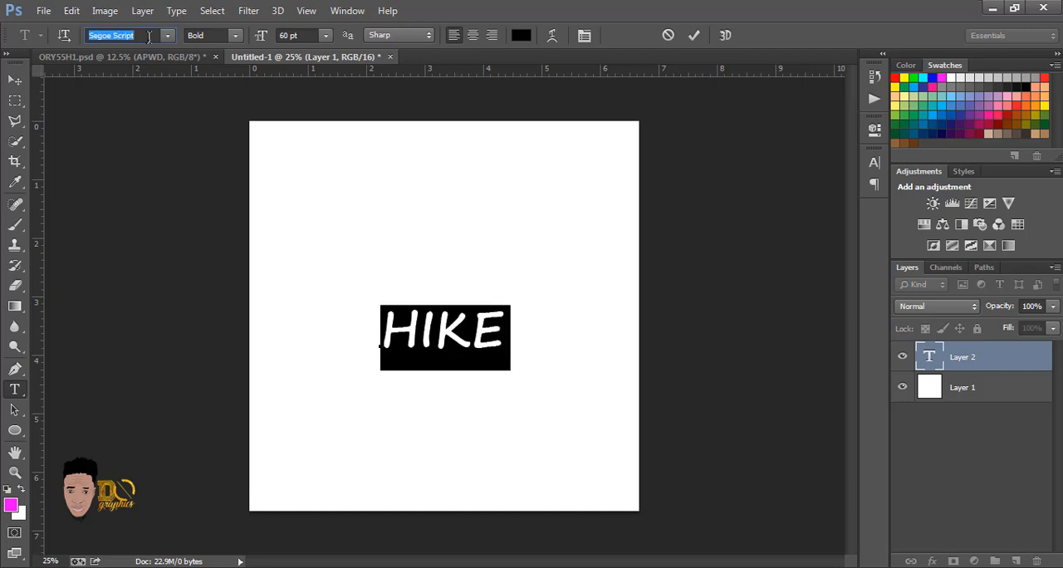
key(Down)
key(Down)
key(Down)
key(Down)
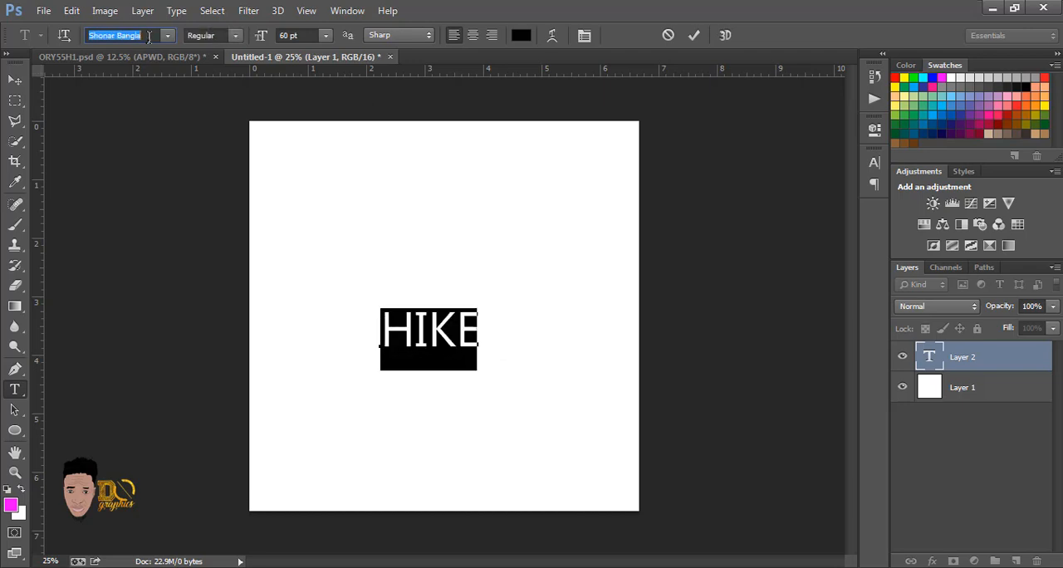
key(Down)
key(Down)
key(Down)
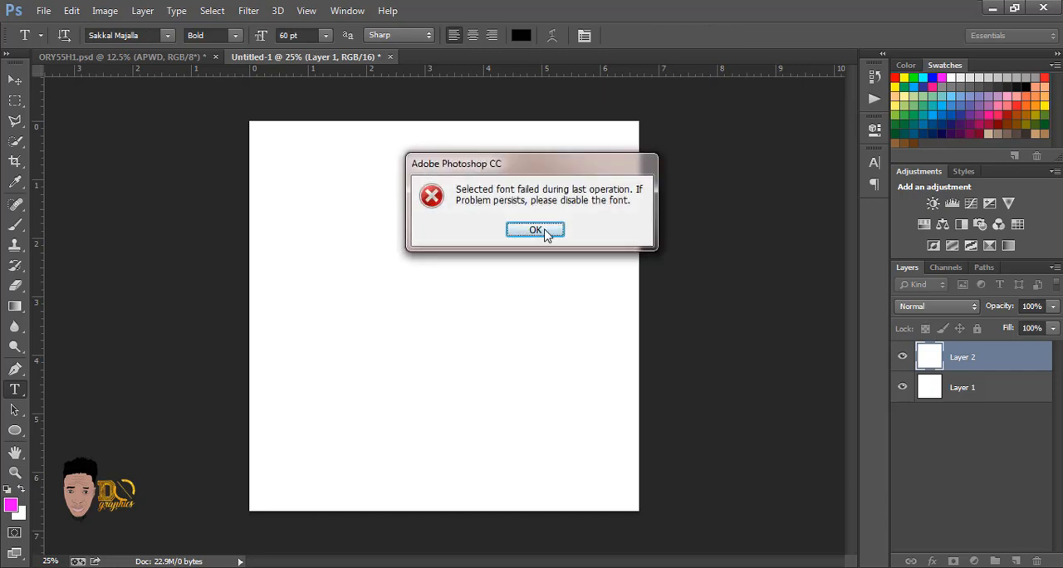
click(545, 234)
click(545, 234)
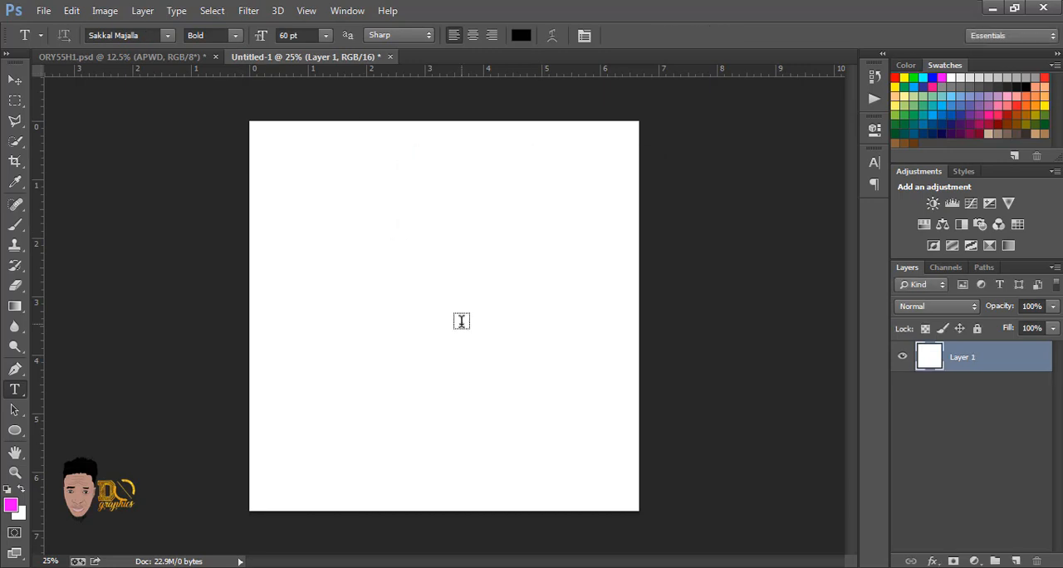
Step: Add a new text layer reading HIKE near the middle of the white canvas
click(461, 321)
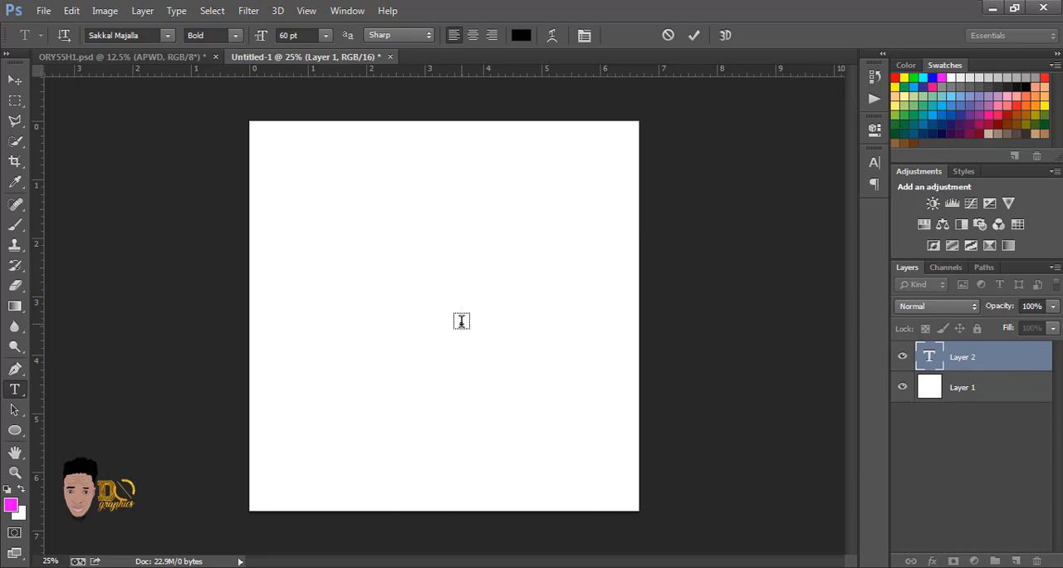
key(ctrl)
text(H)
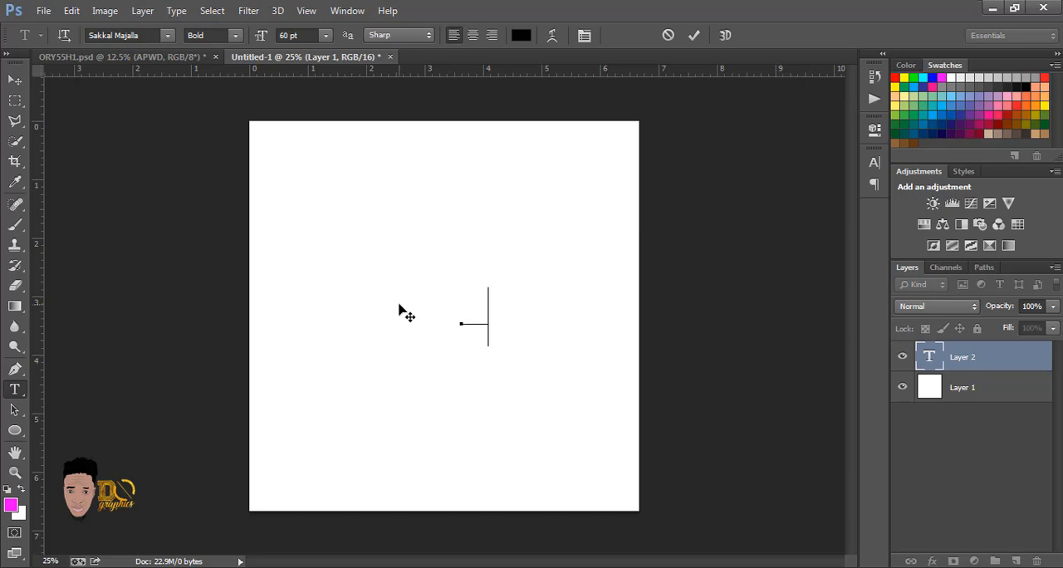
text(IKE)
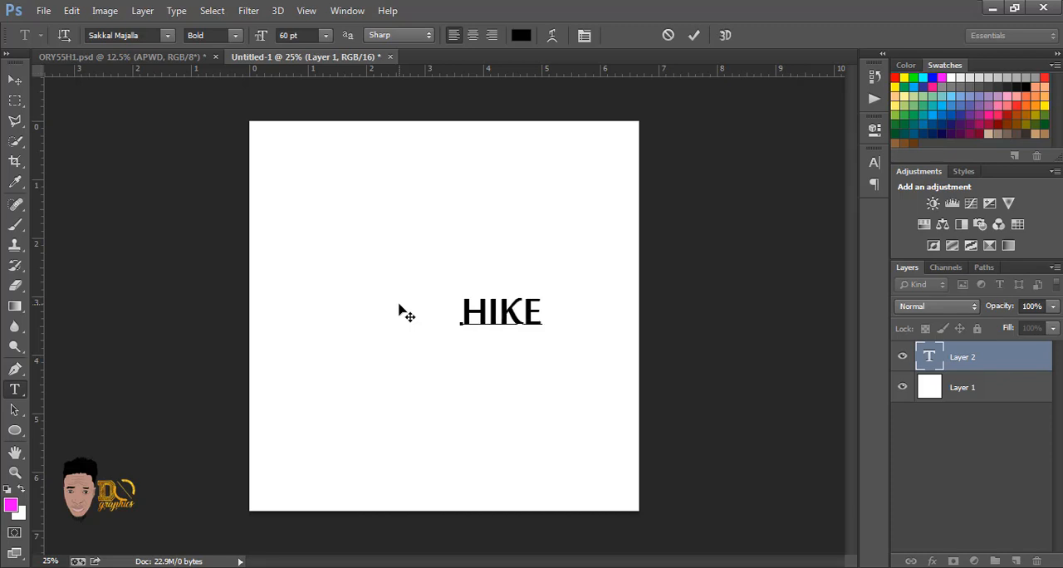
Step: Change the font of the whole HIKE text to Doctor Glitch
key(ctrl+a)
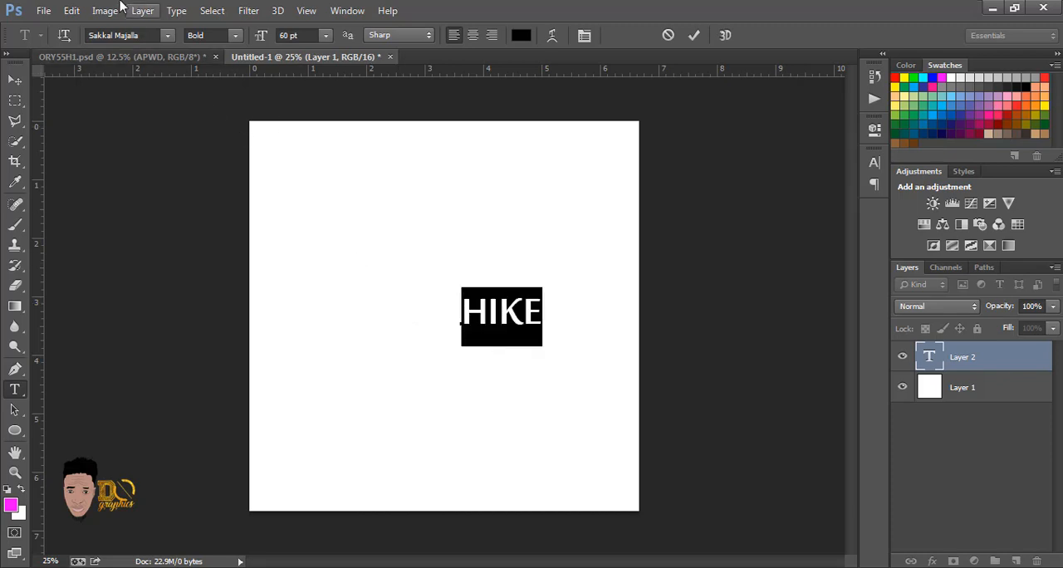
click(168, 37)
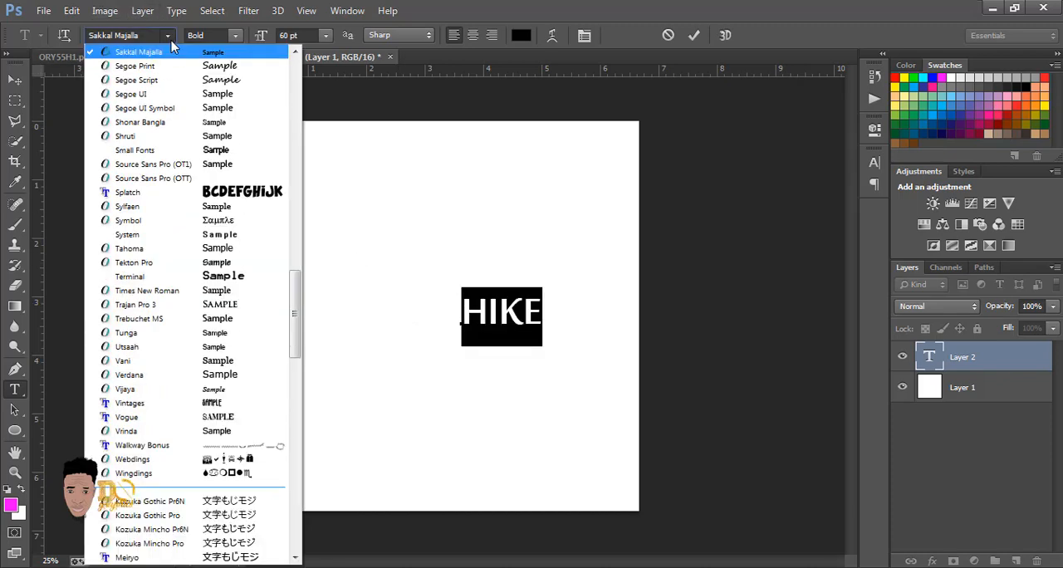
key(Escape)
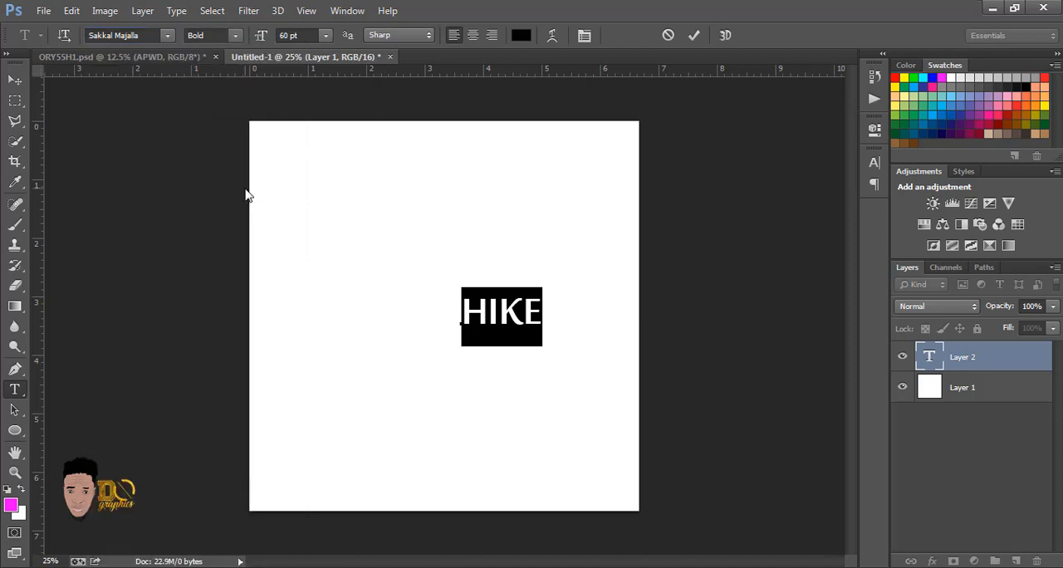
click(170, 39)
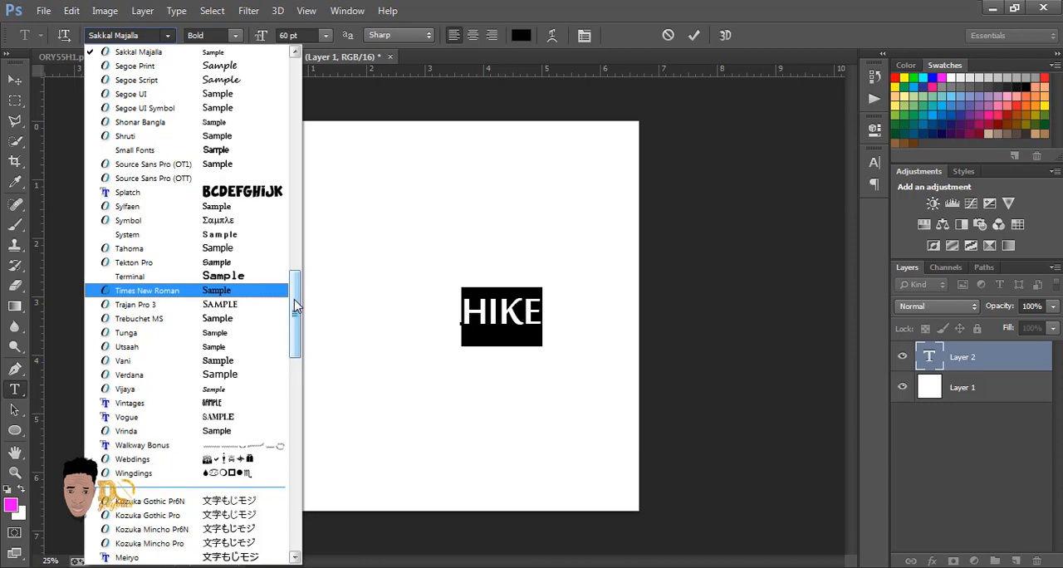
drag(296, 306, 294, 142)
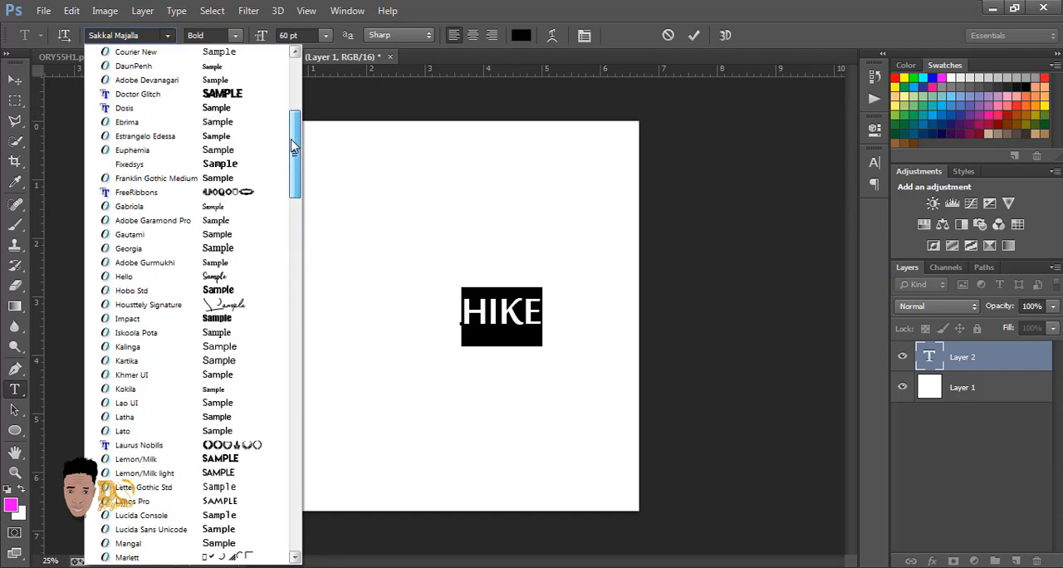
click(250, 97)
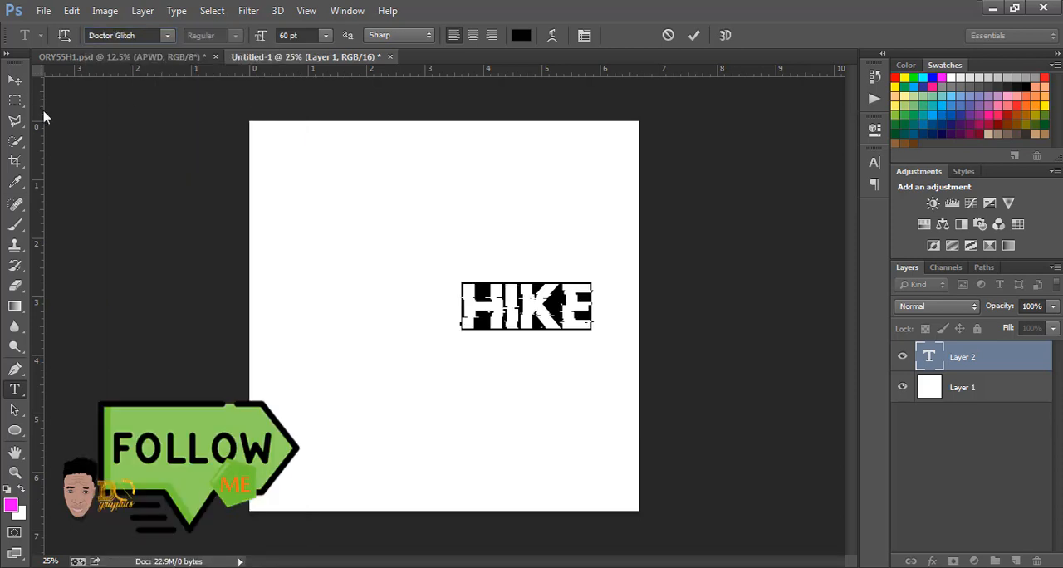
Step: Move the HIKE text to the canvas centre and enlarge it with Free Transform to more than half the canvas width
click(15, 80)
drag(557, 313, 460, 306)
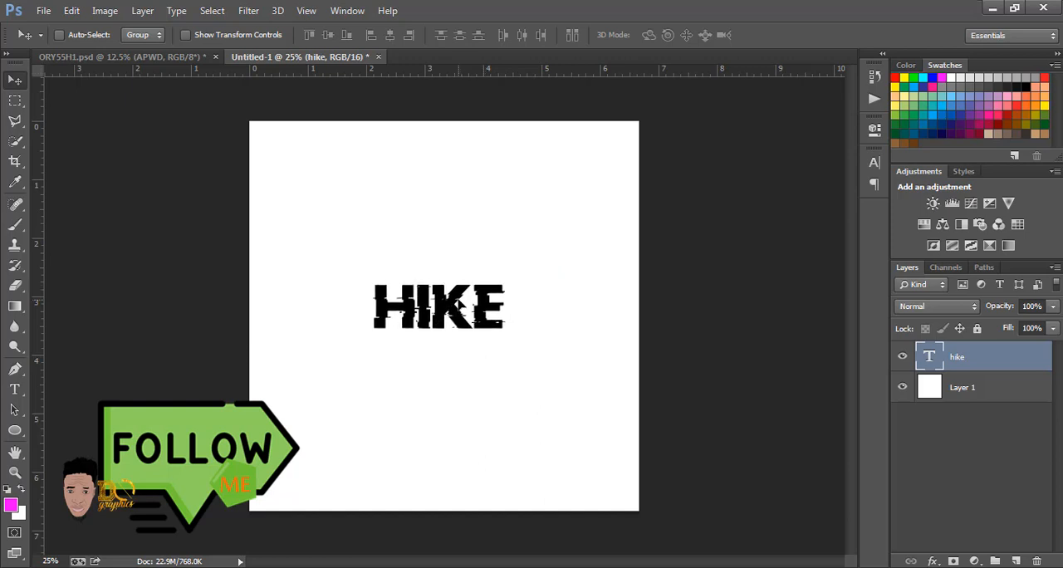
key(ctrl+t)
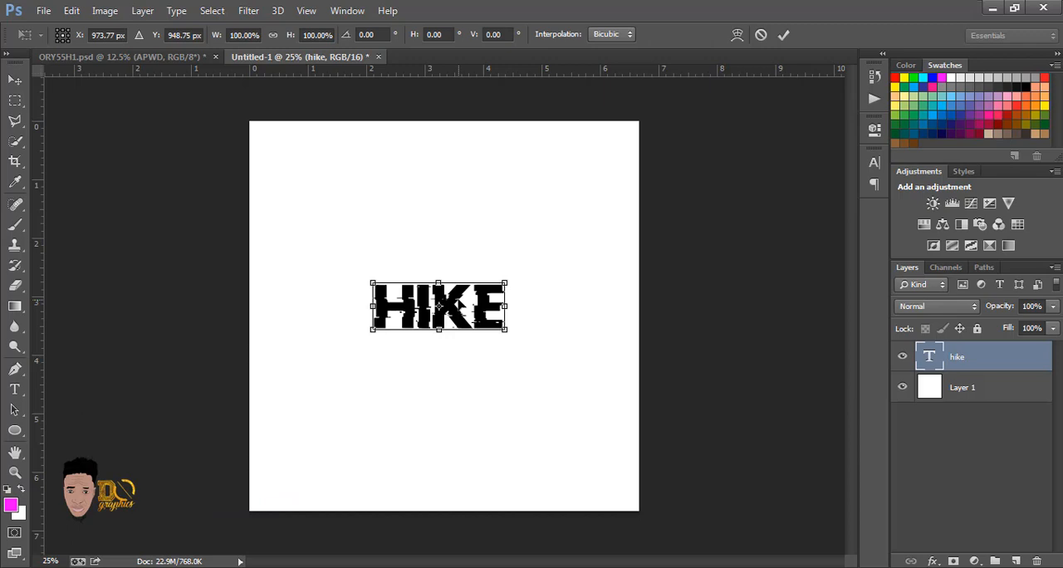
key(Return)
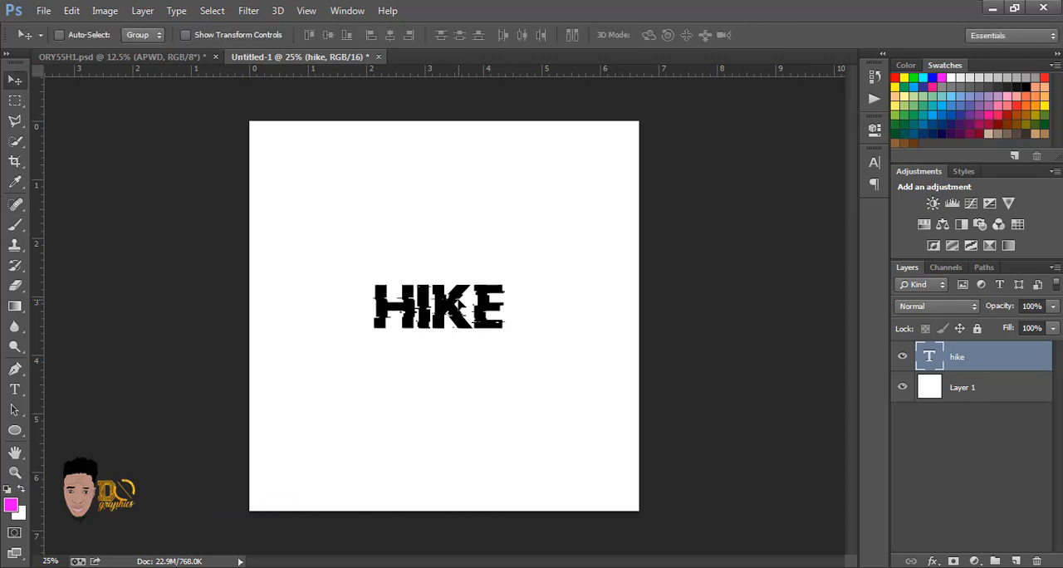
key(ctrl+t)
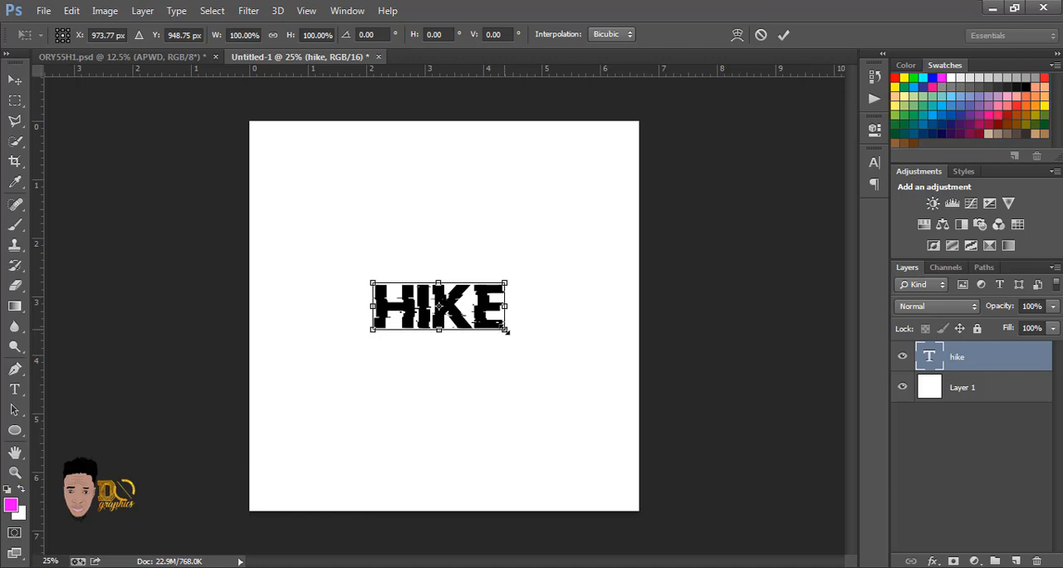
drag(506, 331, 545, 367)
key(Return)
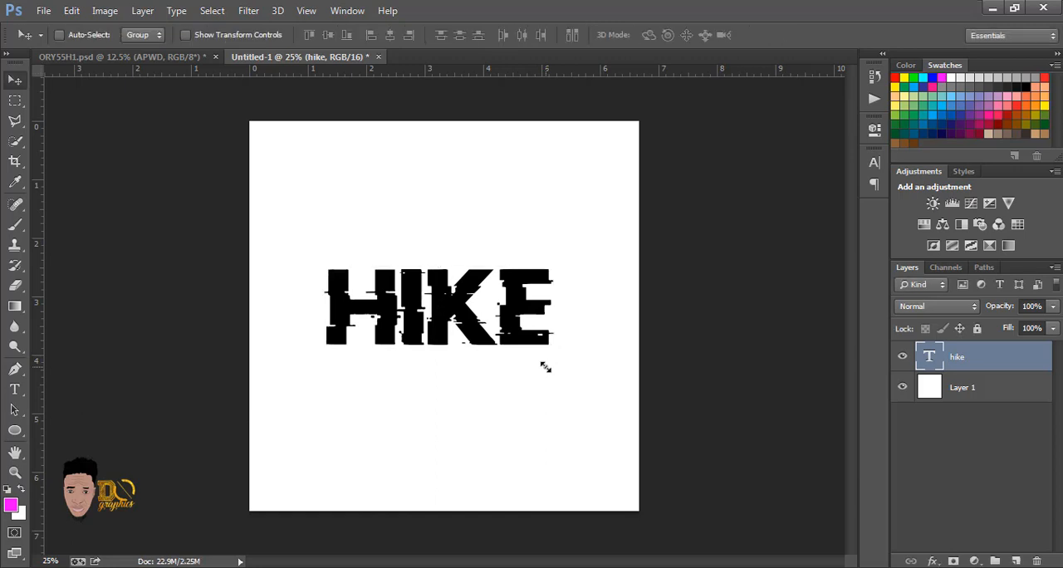
drag(462, 318, 471, 320)
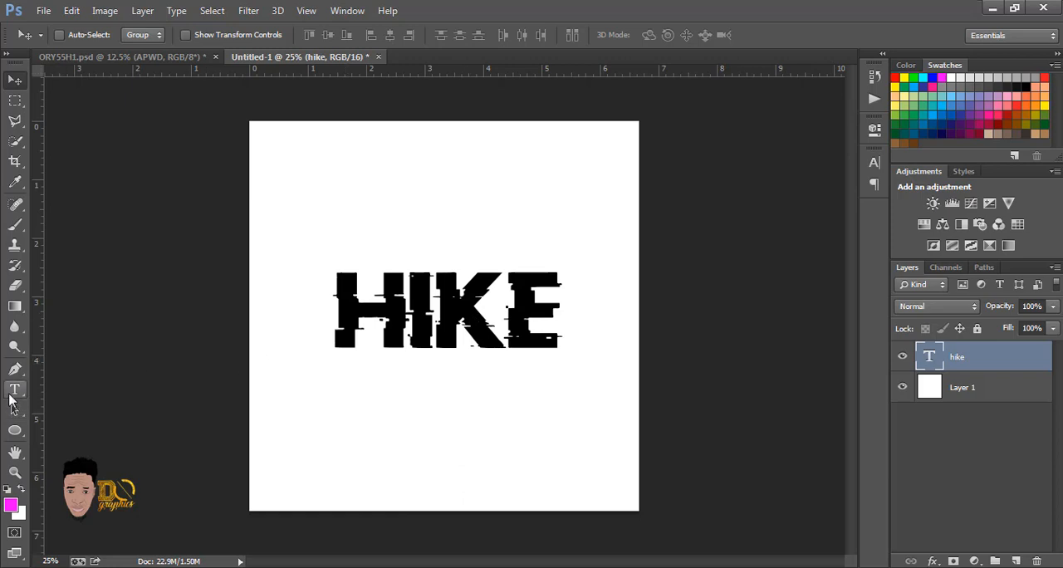
Step: Add a second text layer reading TO THE TOP below HIKE in 60 pt Doctor Glitch
click(13, 392)
click(305, 428)
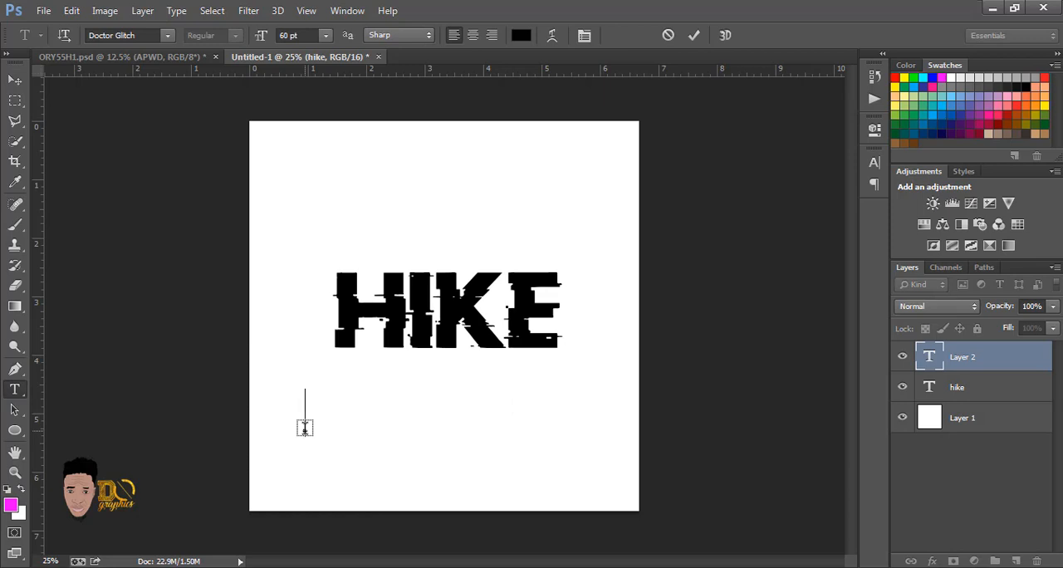
text(TO )
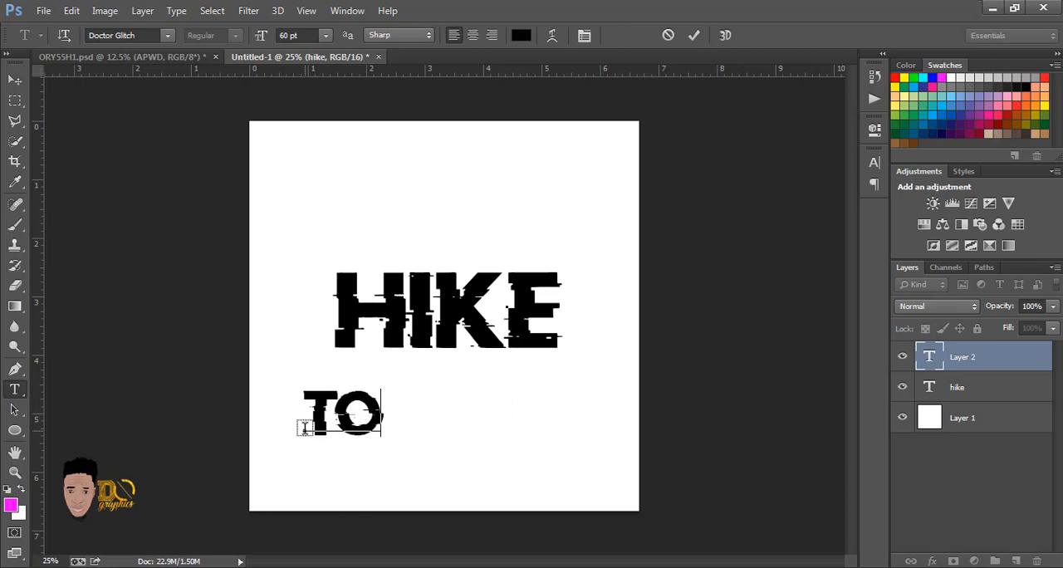
text(TH)
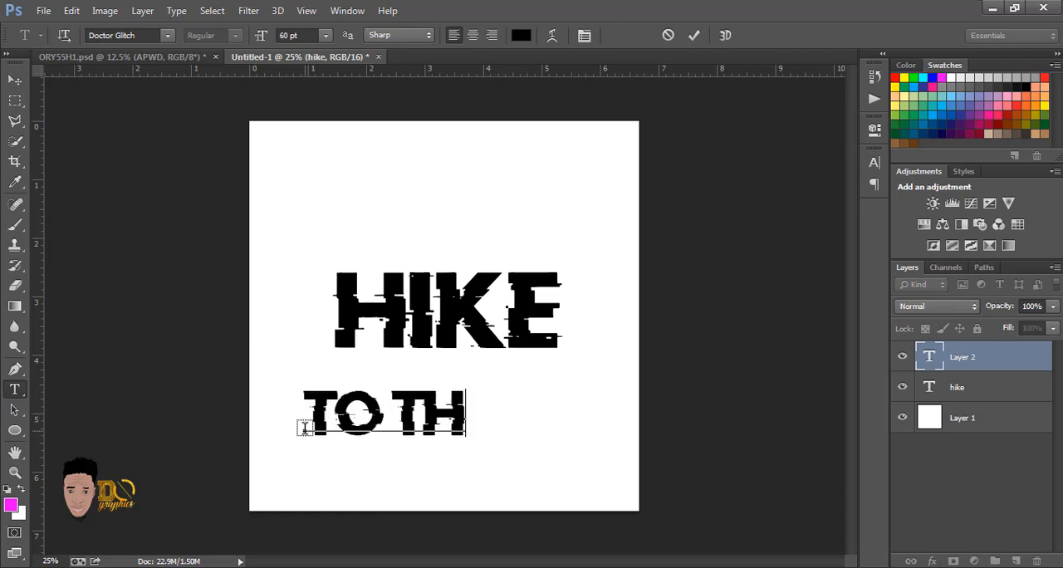
text(E TOP)
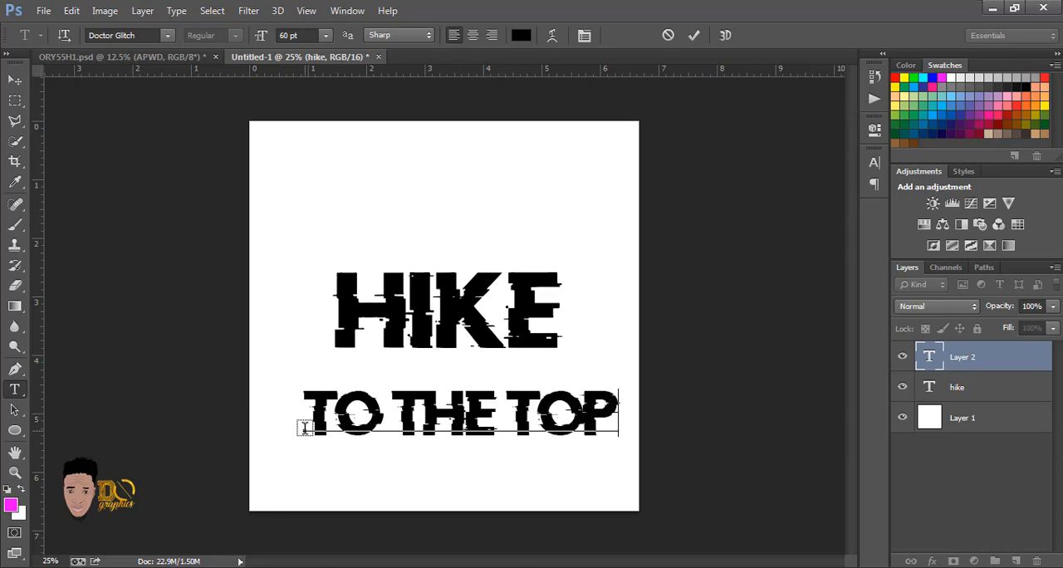
key(ctrl)
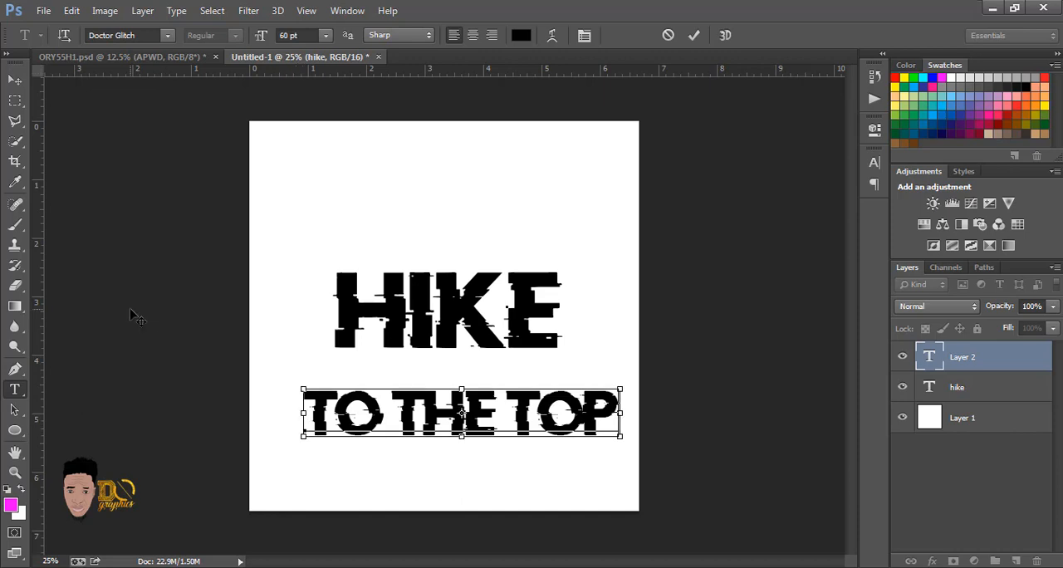
Step: Try Dosis, Fixedsys and Adobe Gurmukhi on the whole TO THE TOP text, and settle on the Lemon/Milk light font
key(ctrl+a)
click(168, 36)
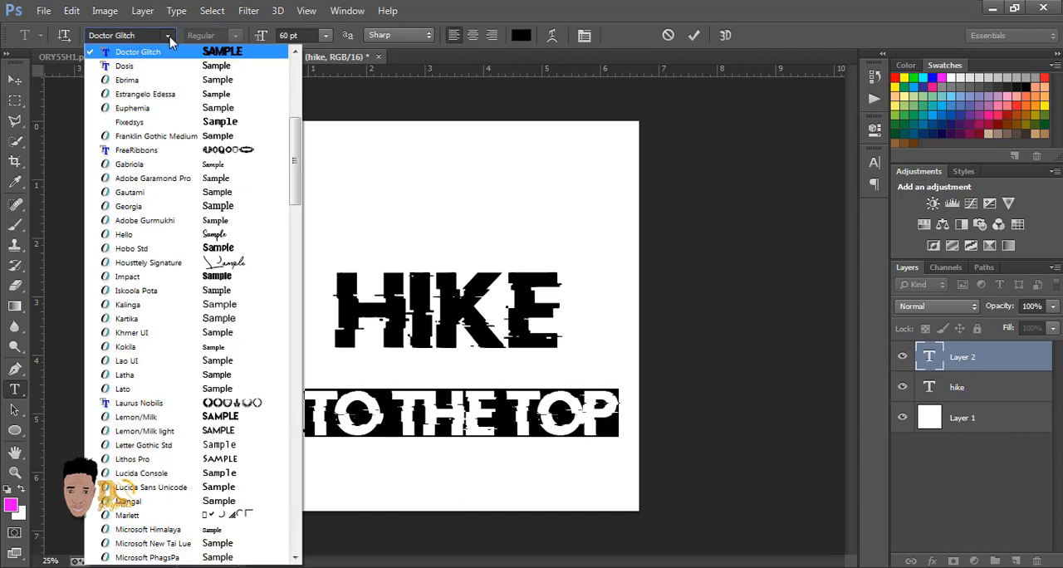
click(172, 66)
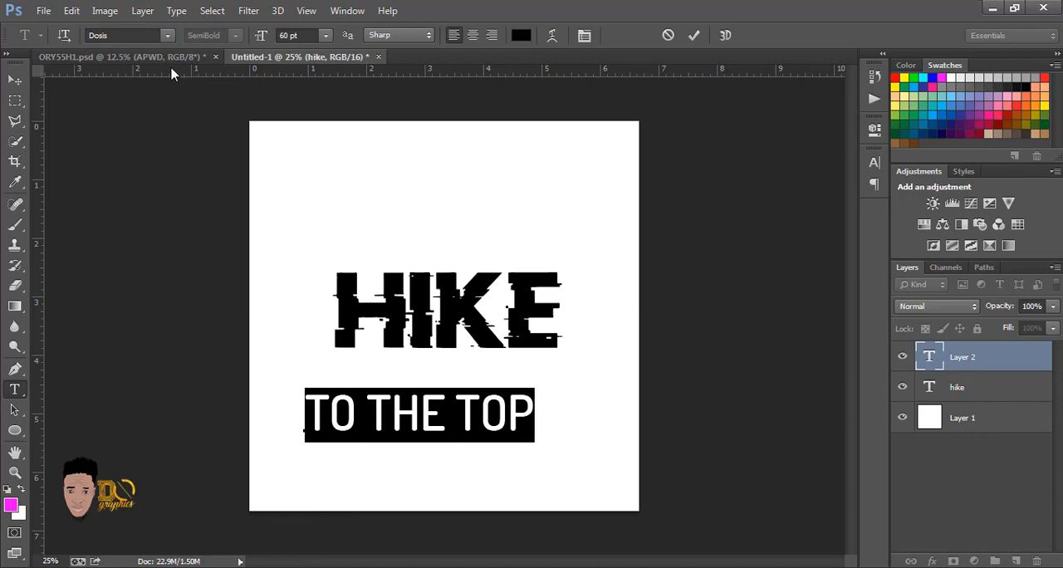
click(166, 36)
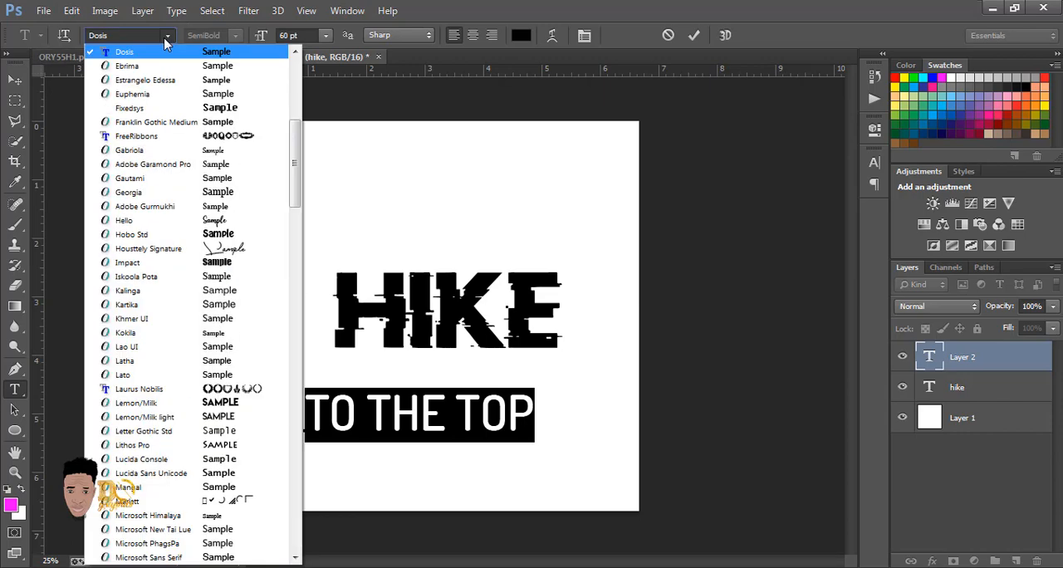
click(188, 112)
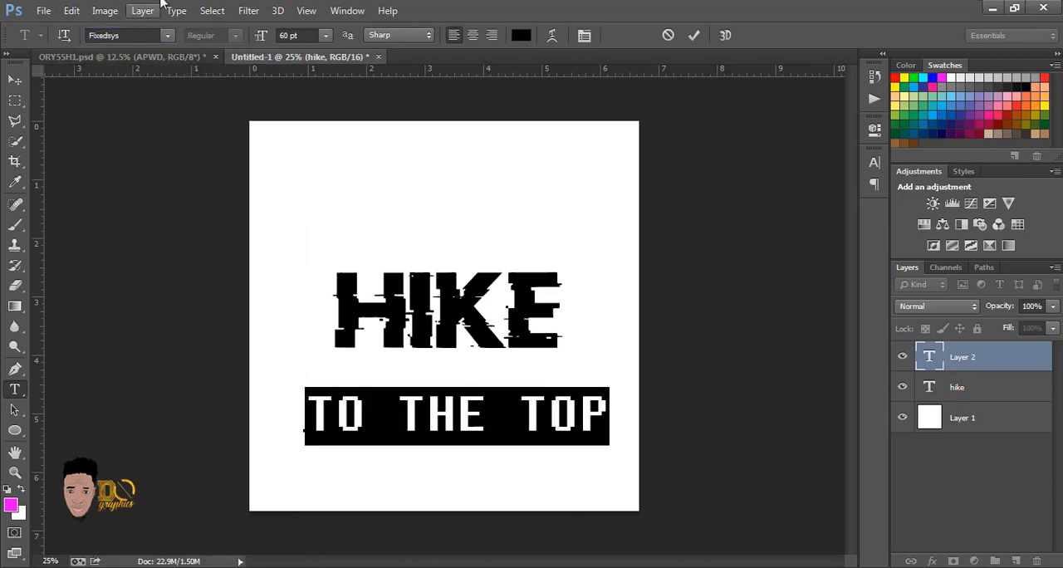
click(169, 36)
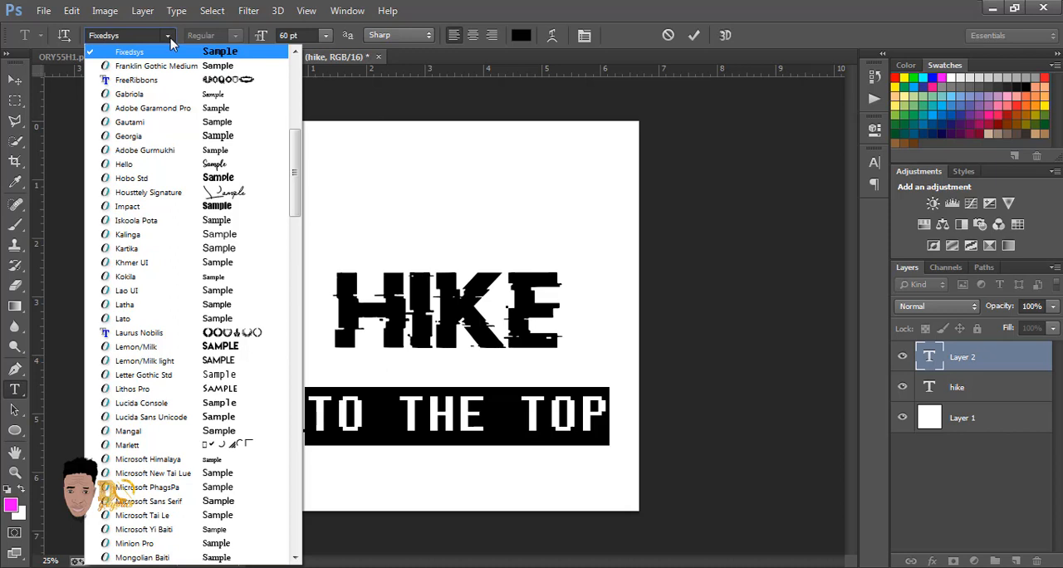
click(204, 146)
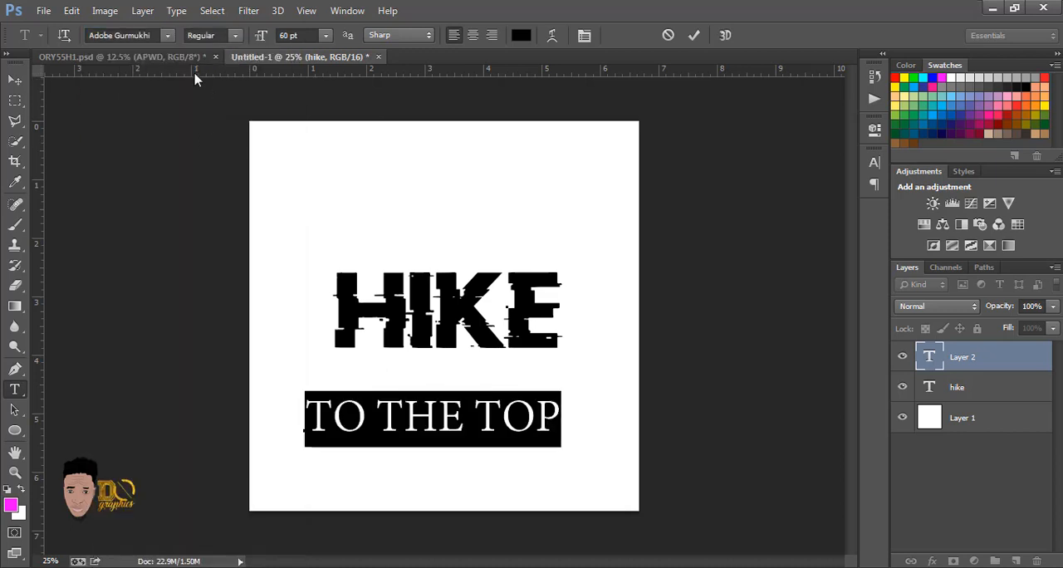
click(169, 35)
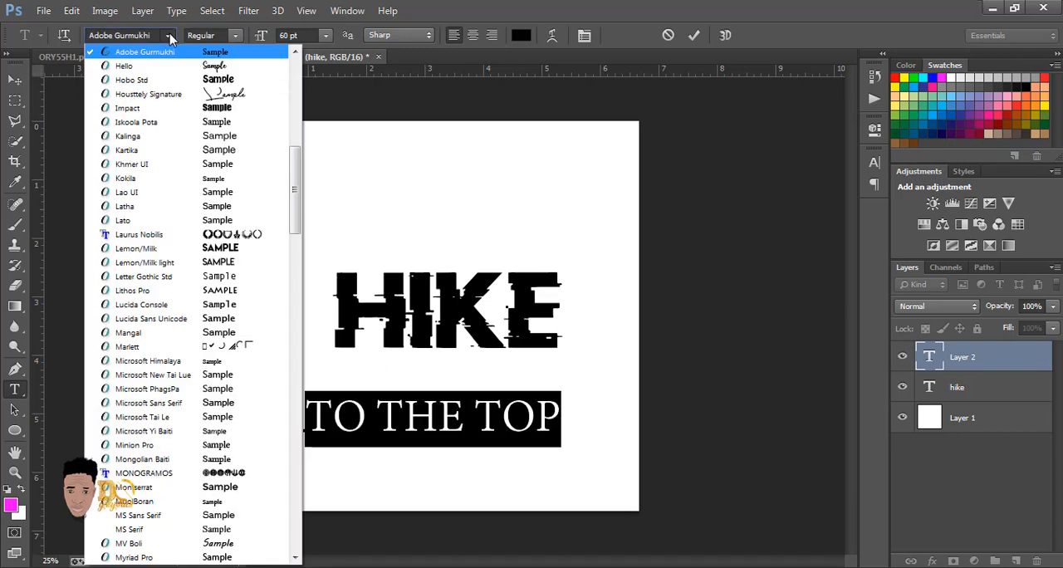
click(199, 262)
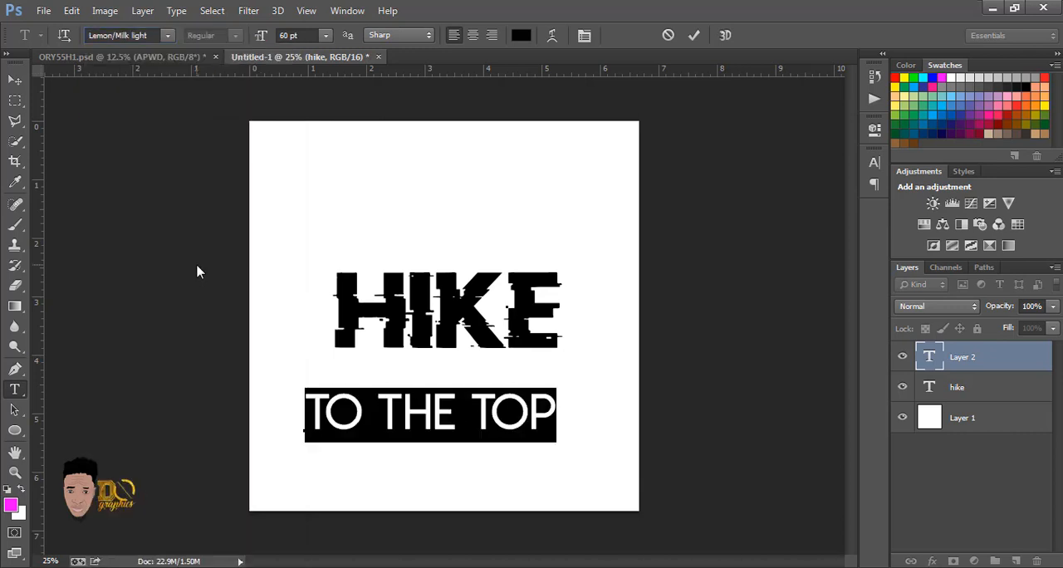
Step: Try 18 pt for the TO THE TOP text and set its size to 30 pt
click(327, 35)
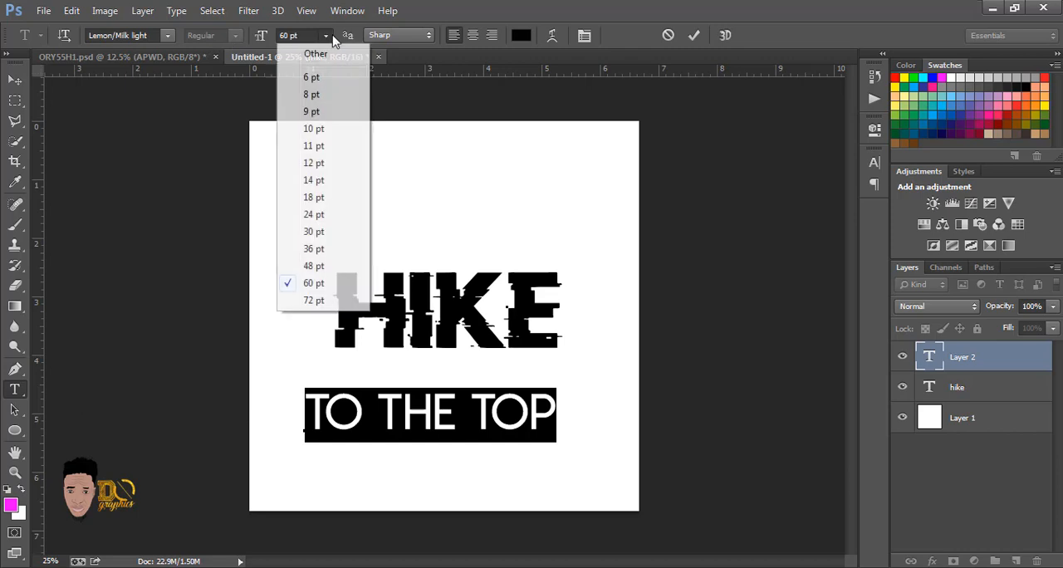
click(320, 197)
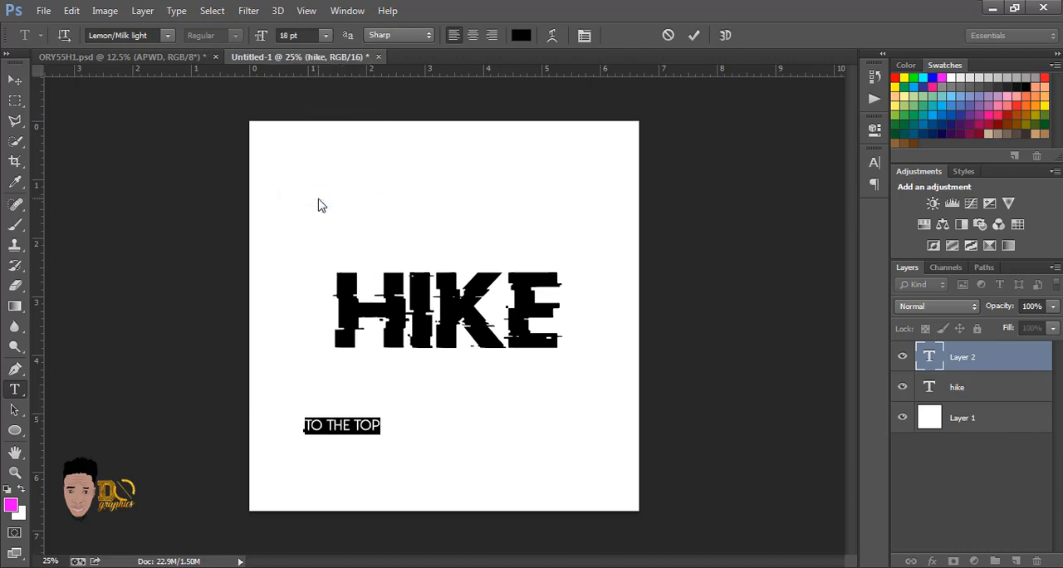
click(325, 39)
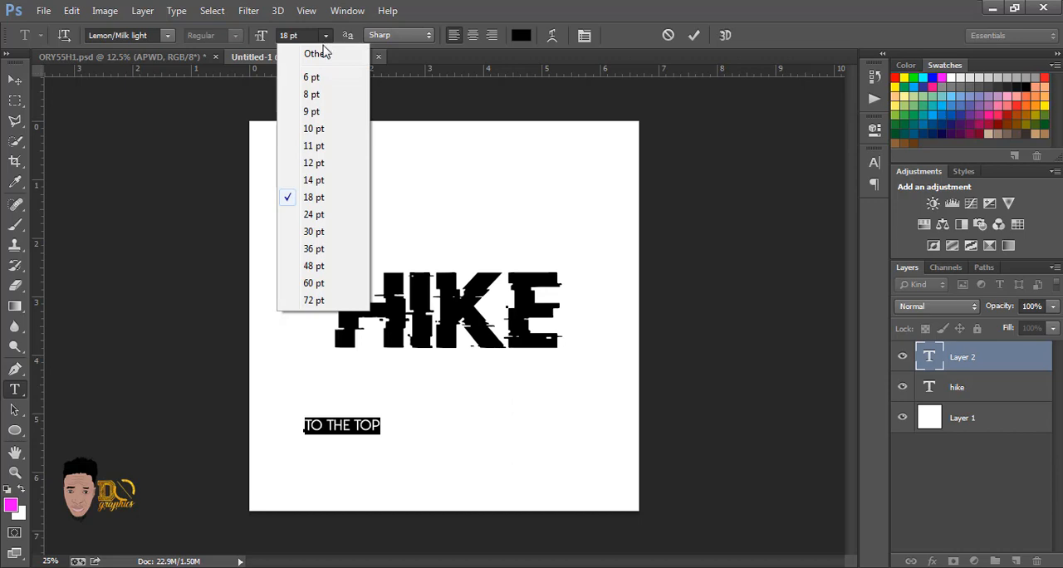
click(320, 236)
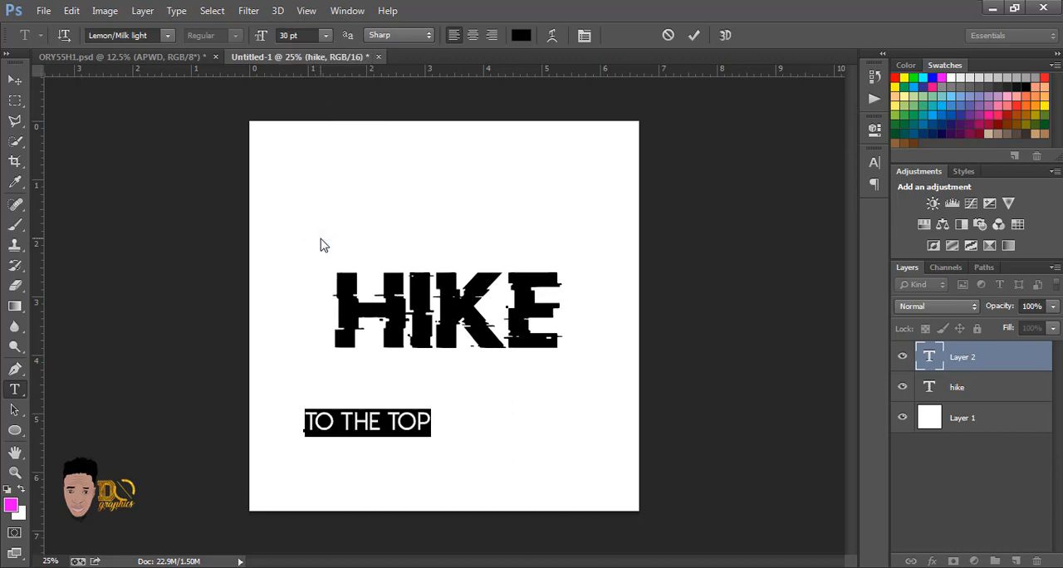
Step: Move TO THE TOP directly below HIKE, centred under it, and enlarge it proportionally to about 119% with Free Transform
click(16, 83)
drag(378, 428, 451, 375)
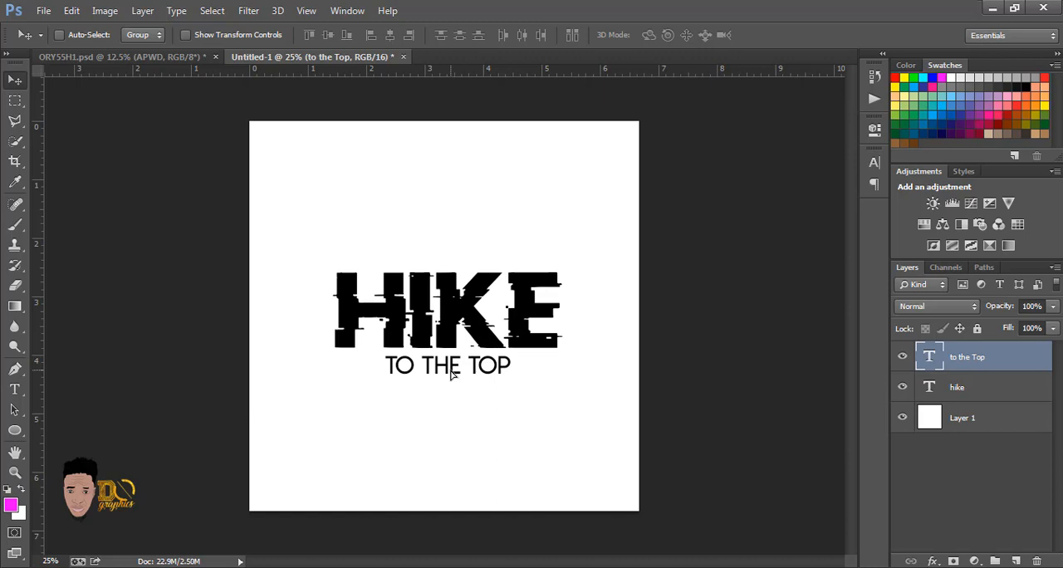
key(ctrl+t)
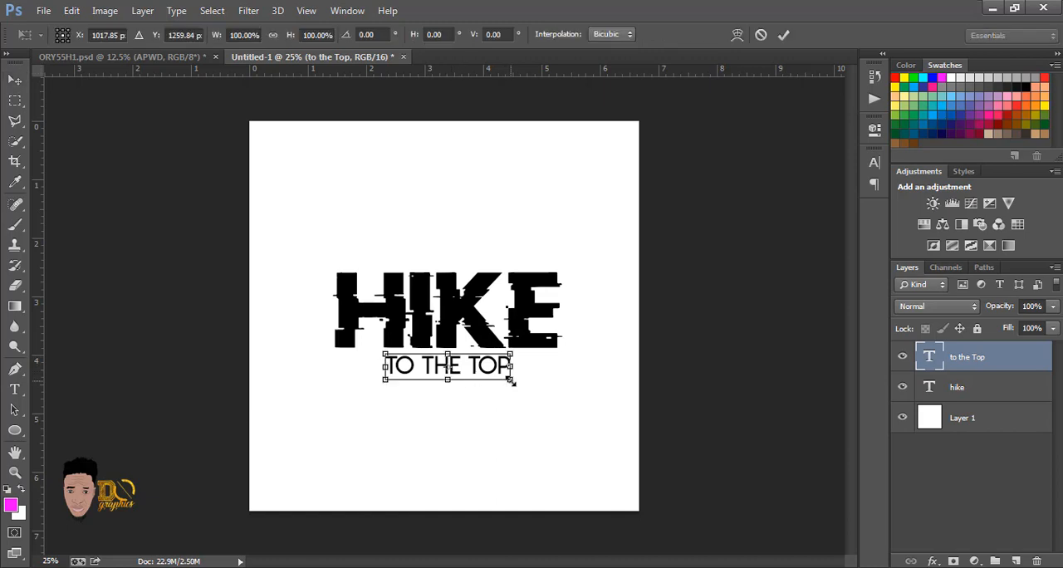
drag(512, 381, 520, 396)
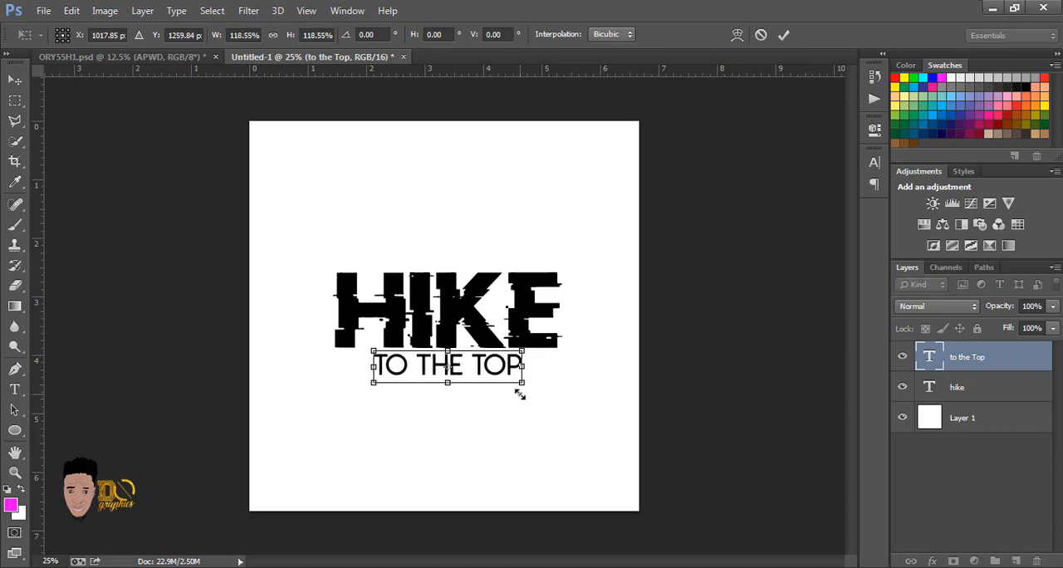
key(Return)
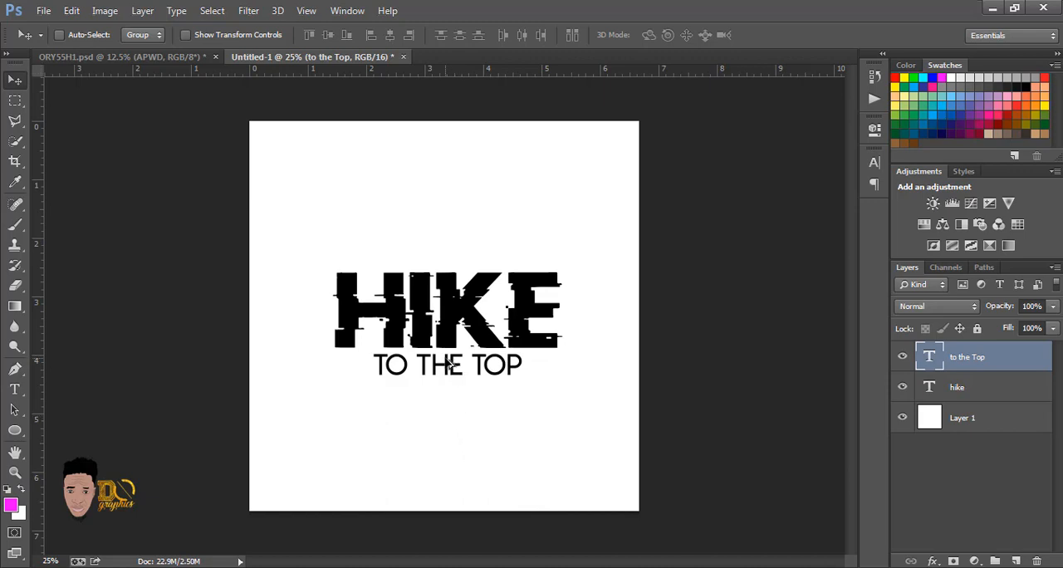
Step: Duplicate the TO THE TOP text layer and offset the copy about 23 px right of and 35 px below the original
mouse_move(448, 364)
alt+mouse_down()
mouse_move(453, 388)
mouse_move(452, 366)
mouse_move(455, 378)
alt+mouse_up()
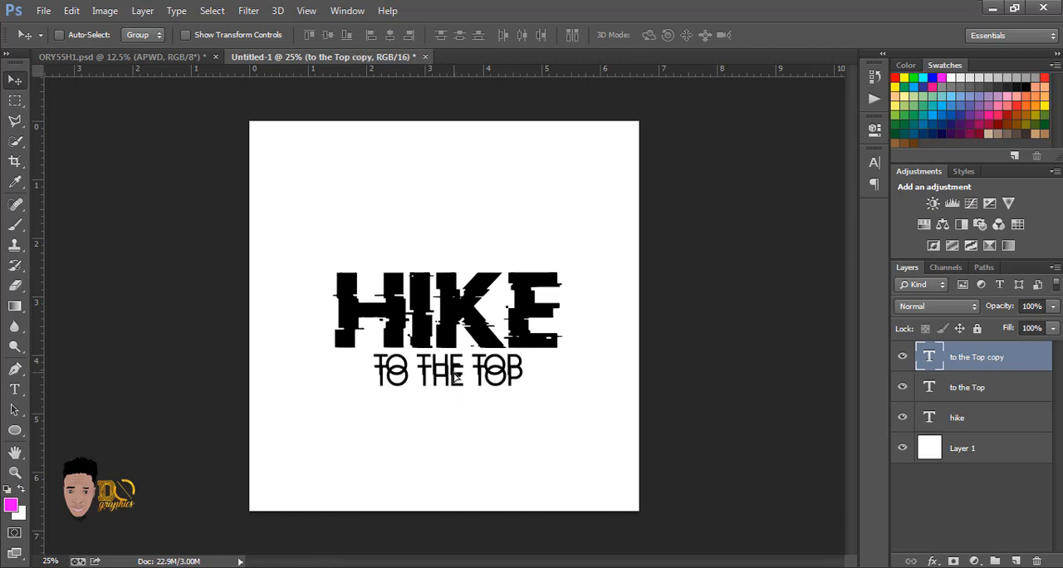
key(shift+Up)
key(shift+Up)
key(shift+Right)
key(shift+Down)
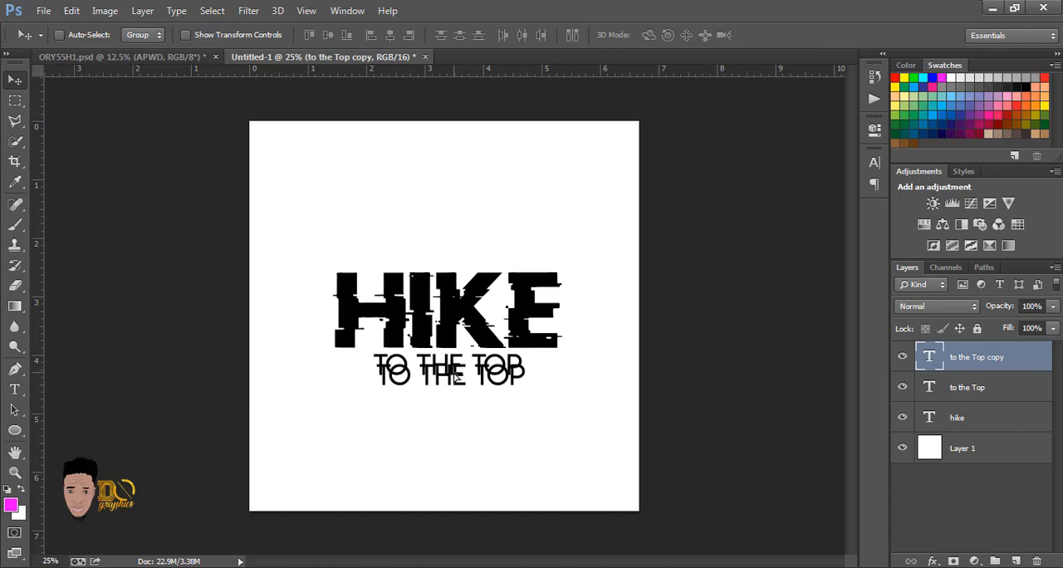
key(shift+Up)
key(shift+Up)
key(shift+Up)
key(shift+Left)
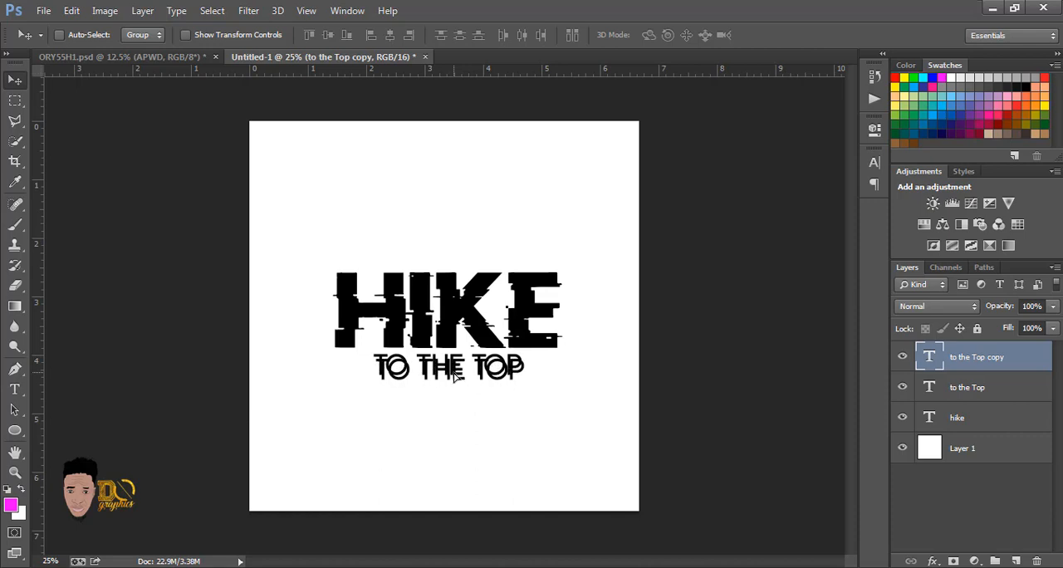
key(Right)
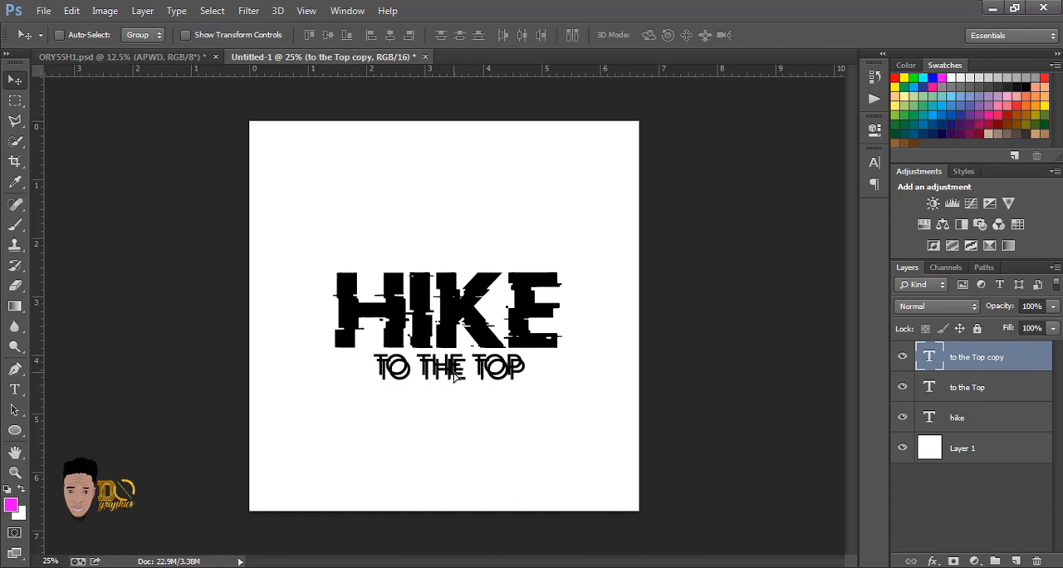
key(Right)
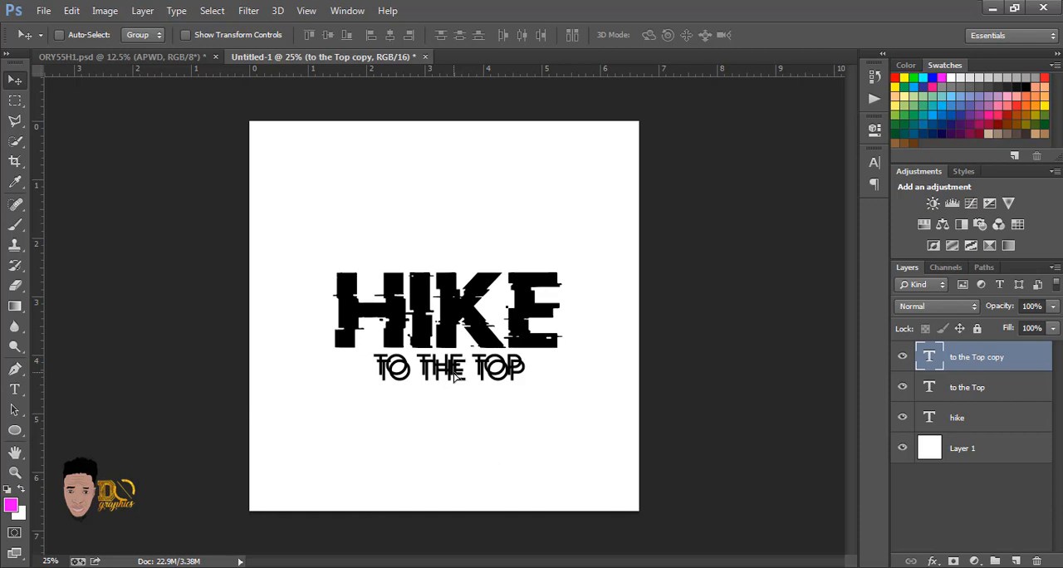
key(Left)
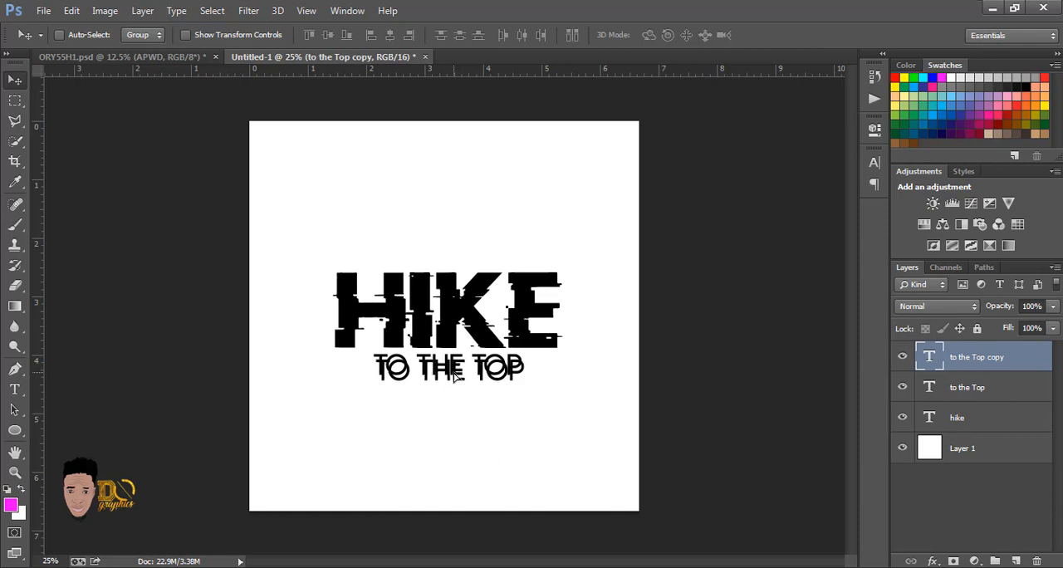
key(Left)
key(Right)
key(Right)
key(Down)
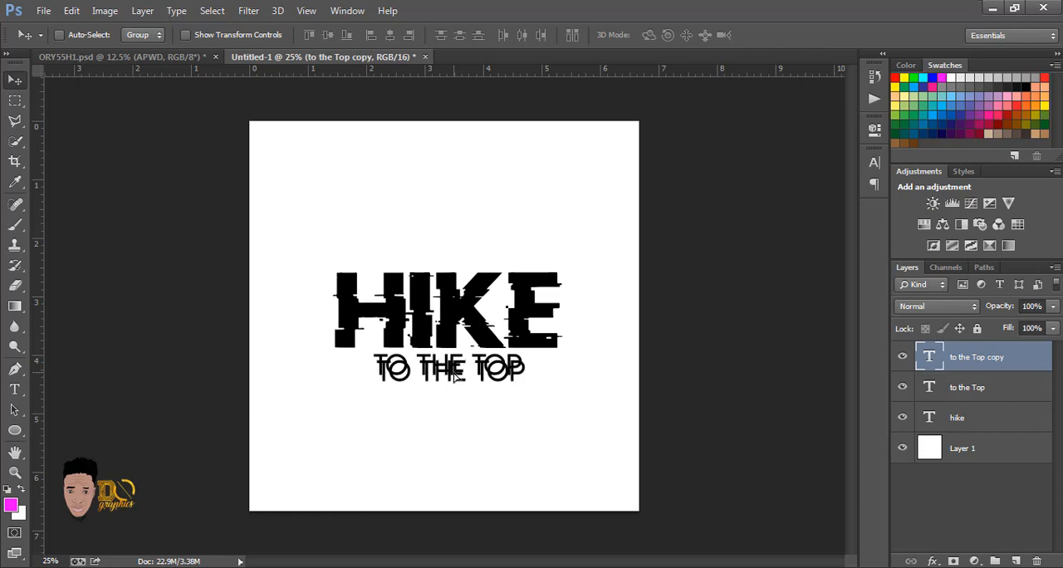
key(Right)
key(Right)
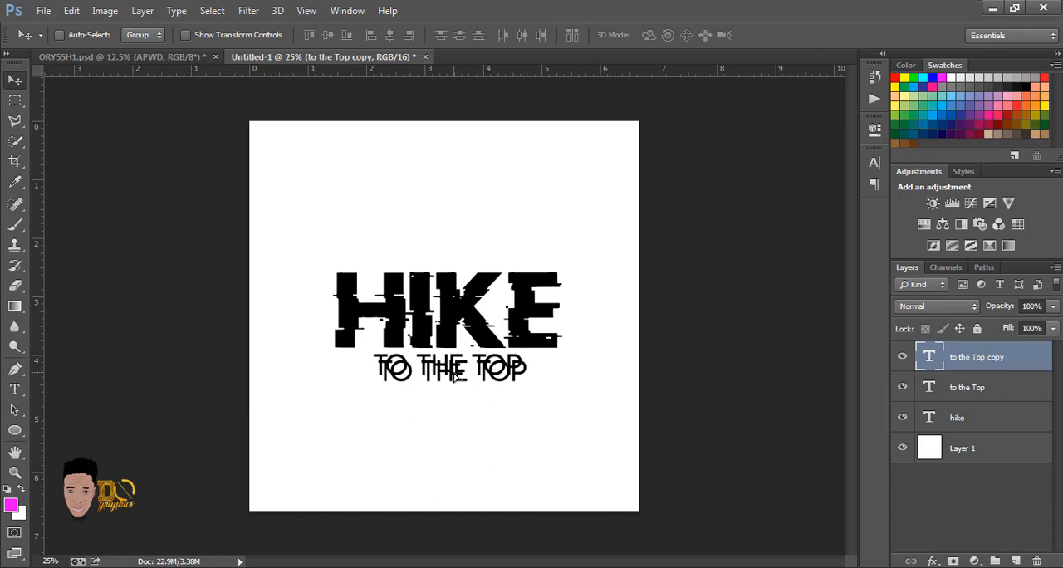
key(Up)
key(Up)
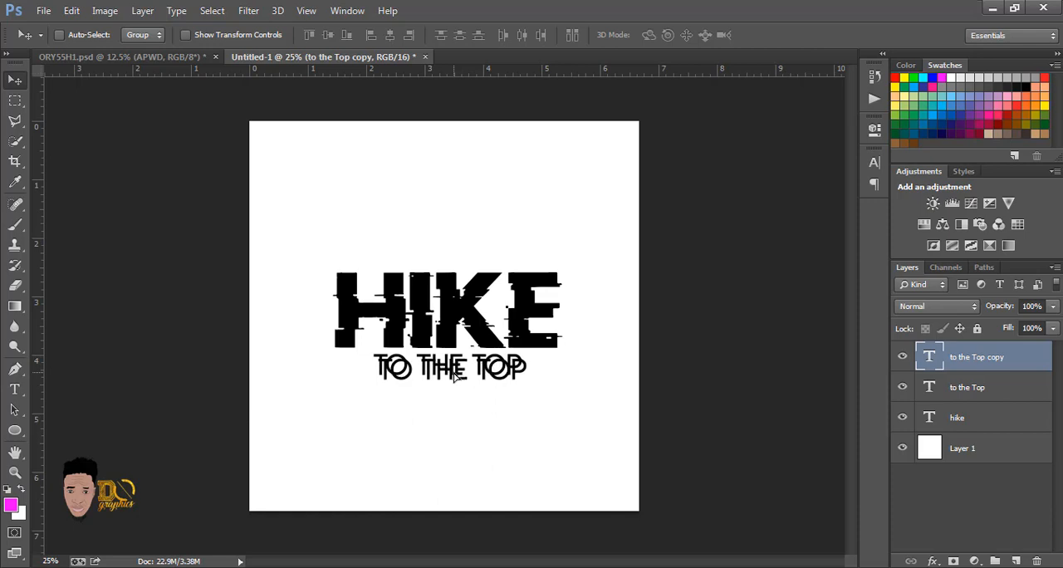
key(Down)
key(Down)
key(Down)
key(Right)
key(Right)
key(Right)
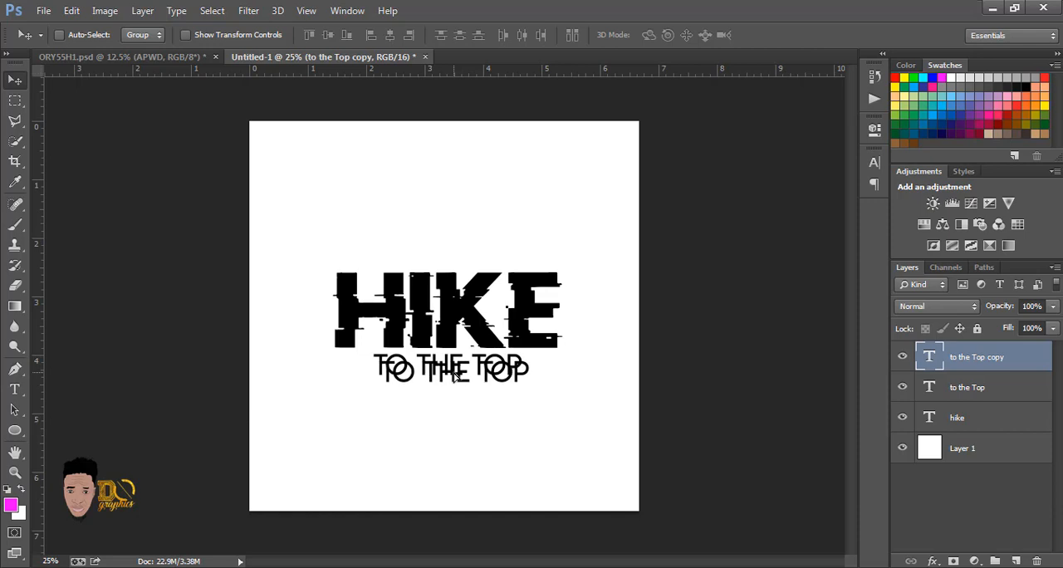
key(Right)
key(Right)
key(Right)
key(Left)
key(Left)
key(Left)
key(Left)
key(Left)
Step: Enlarge the TO THE TOP copy proportionally to about 107% with Free Transform and nudge it slightly further down
key(ctrl+t)
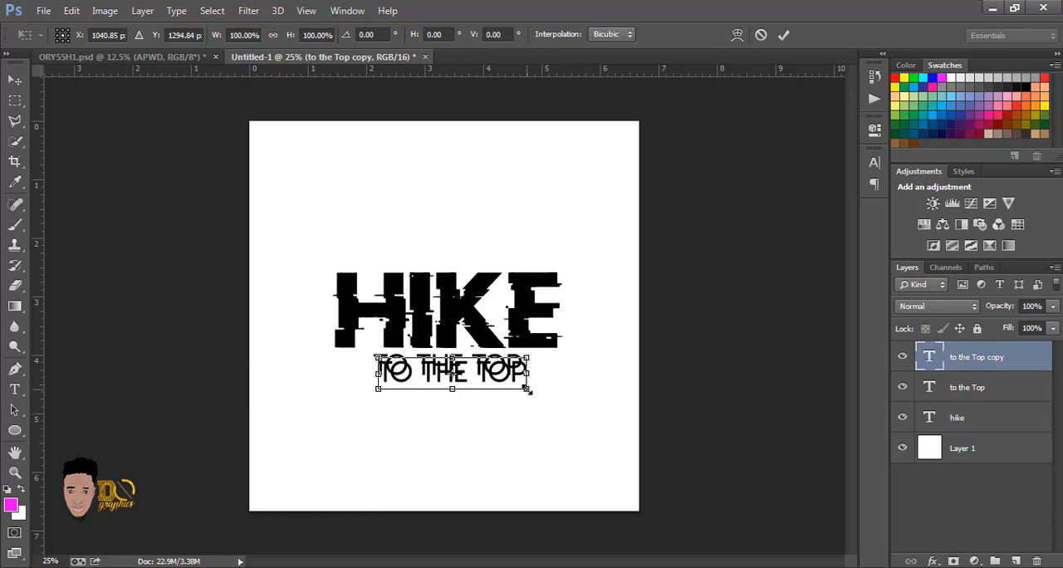
drag(526, 388, 532, 392)
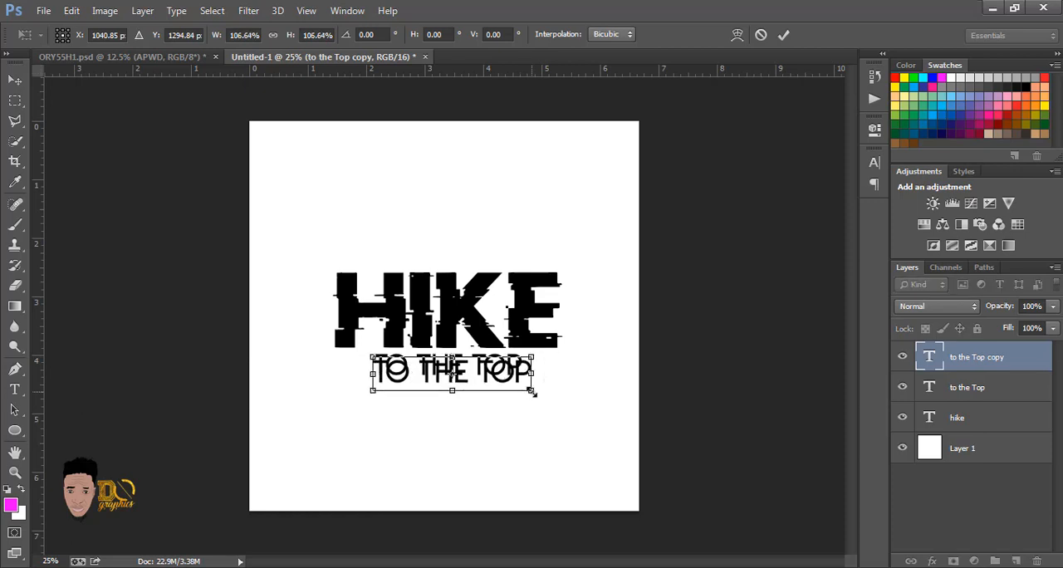
key(Return)
key(shift+Right)
key(shift+Right)
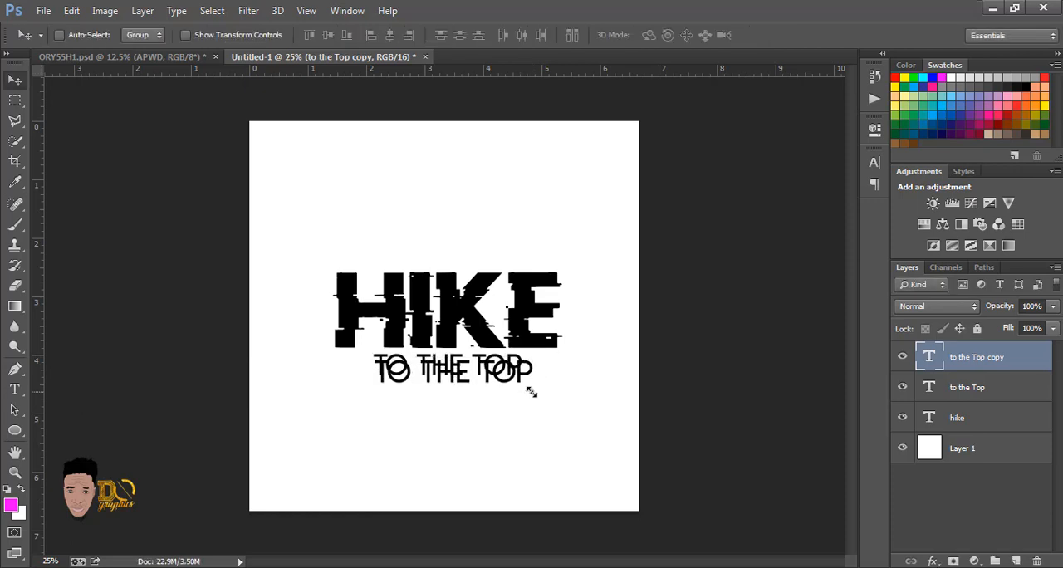
key(shift+Down)
key(shift+Down)
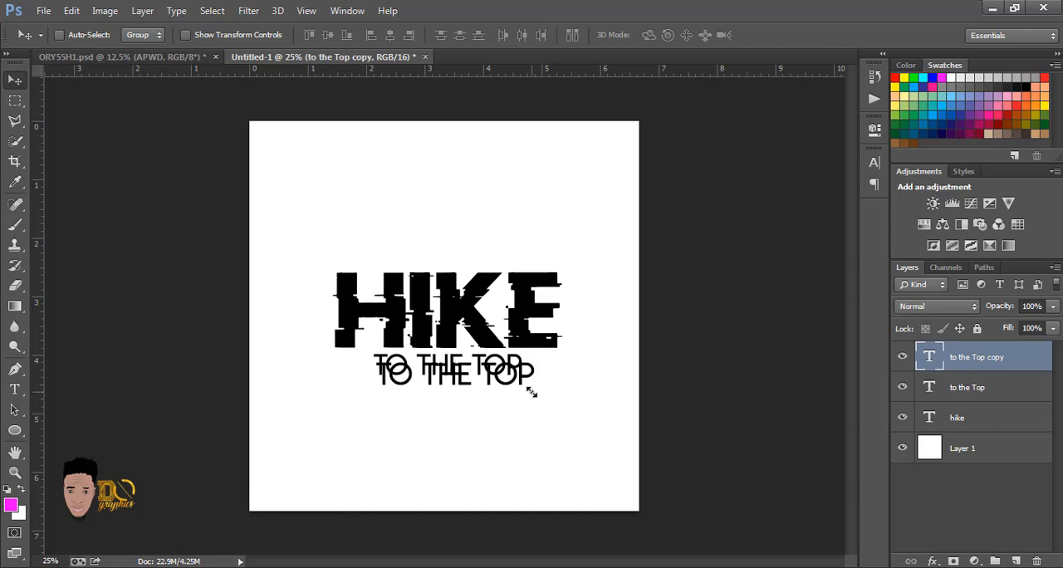
key(shift+Left)
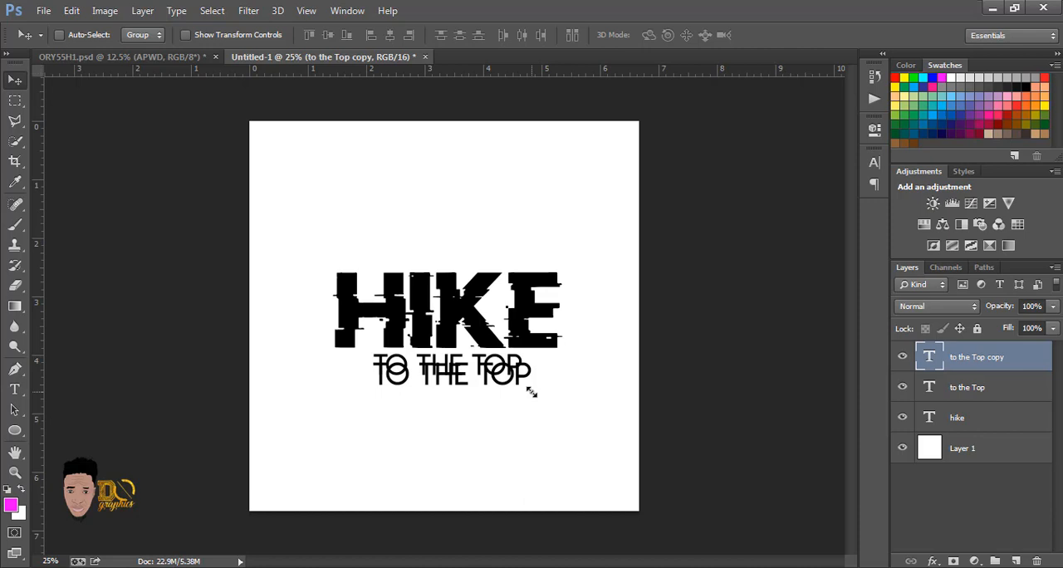
Step: Apply a dark brown #603913 Color Overlay to the TO THE TOP copy layer
double_click(1046, 362)
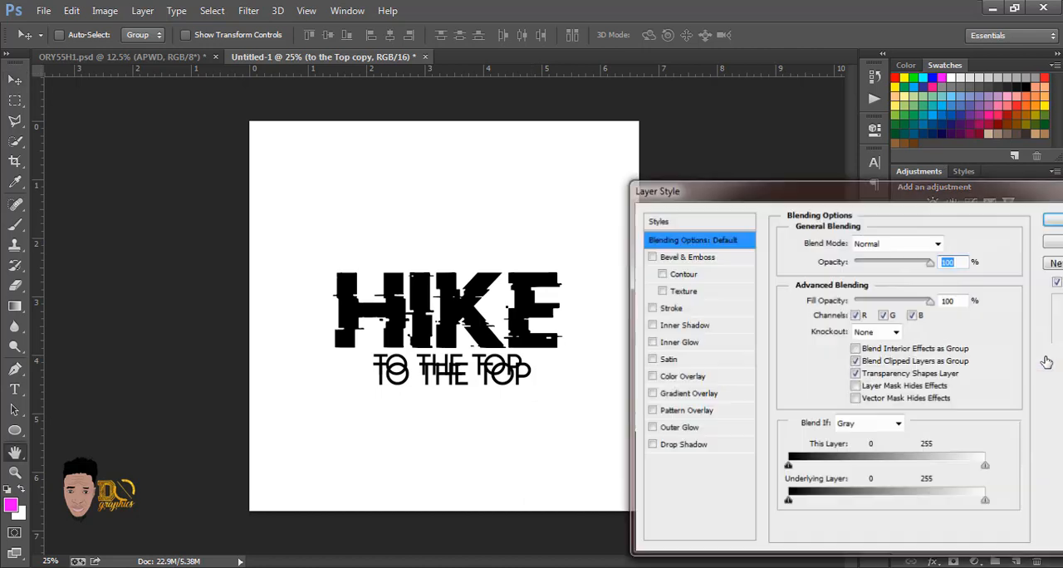
click(694, 378)
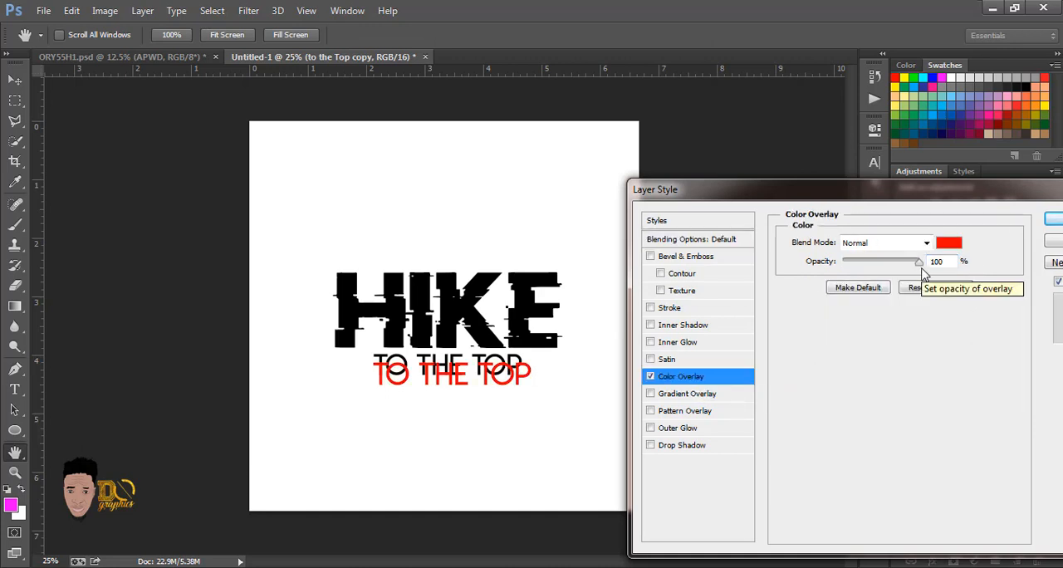
click(951, 243)
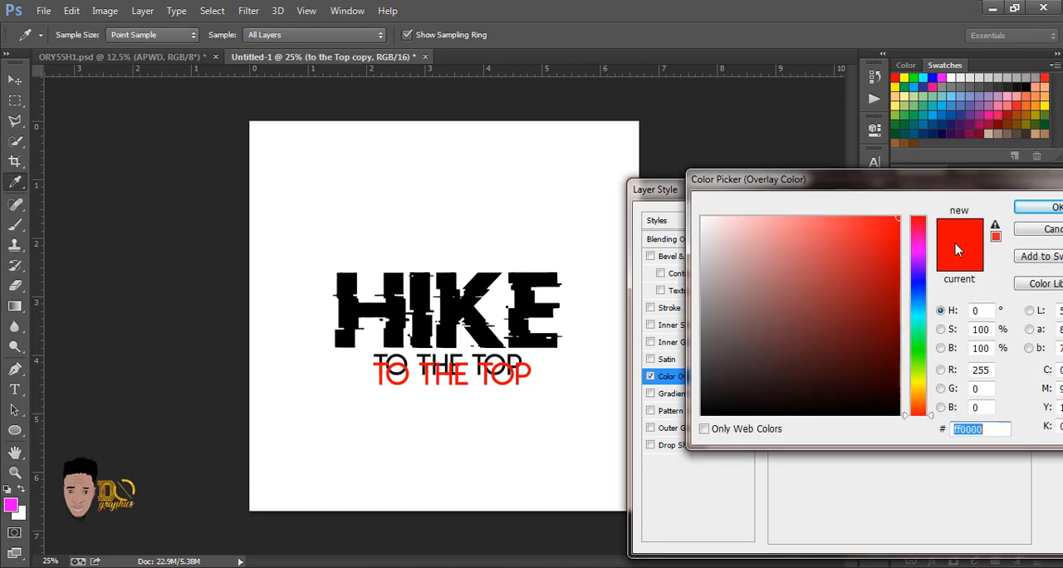
click(907, 142)
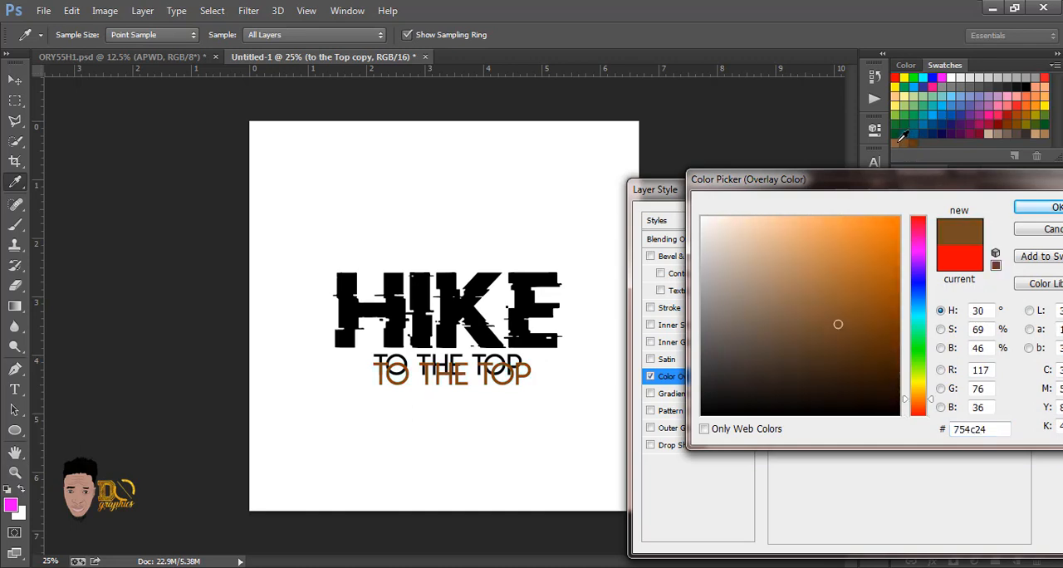
click(887, 323)
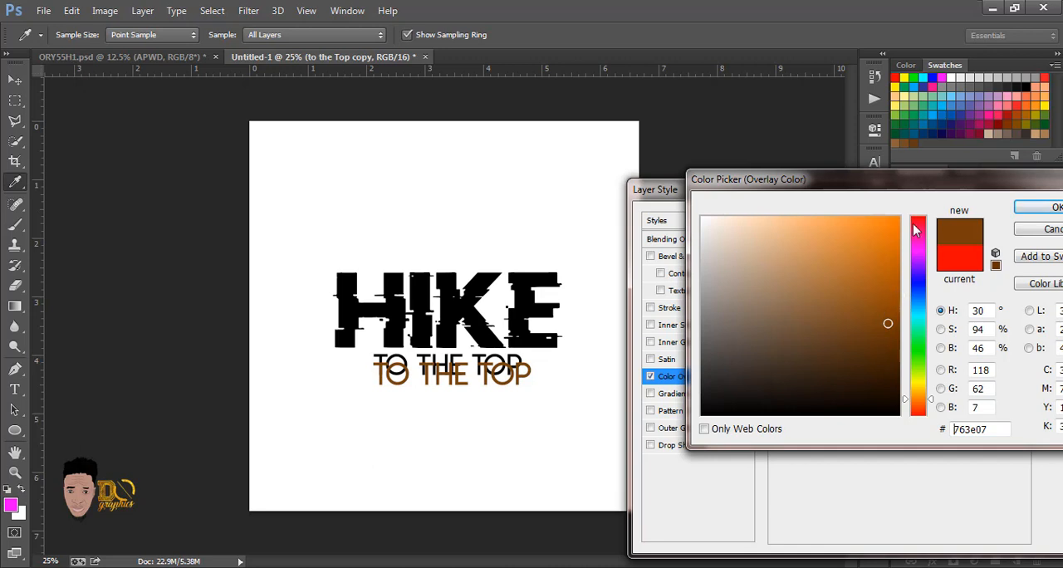
click(917, 141)
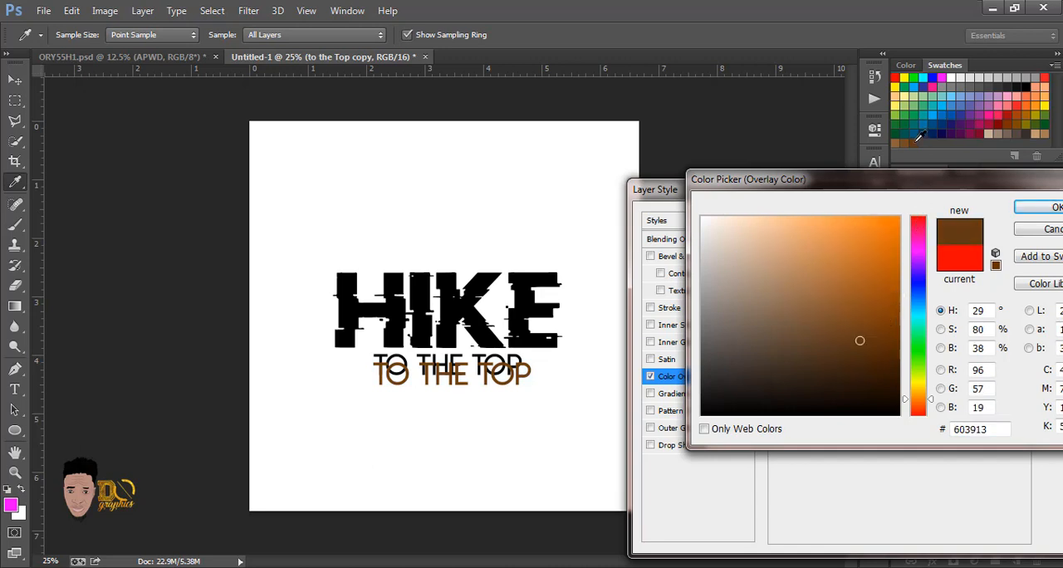
click(1034, 209)
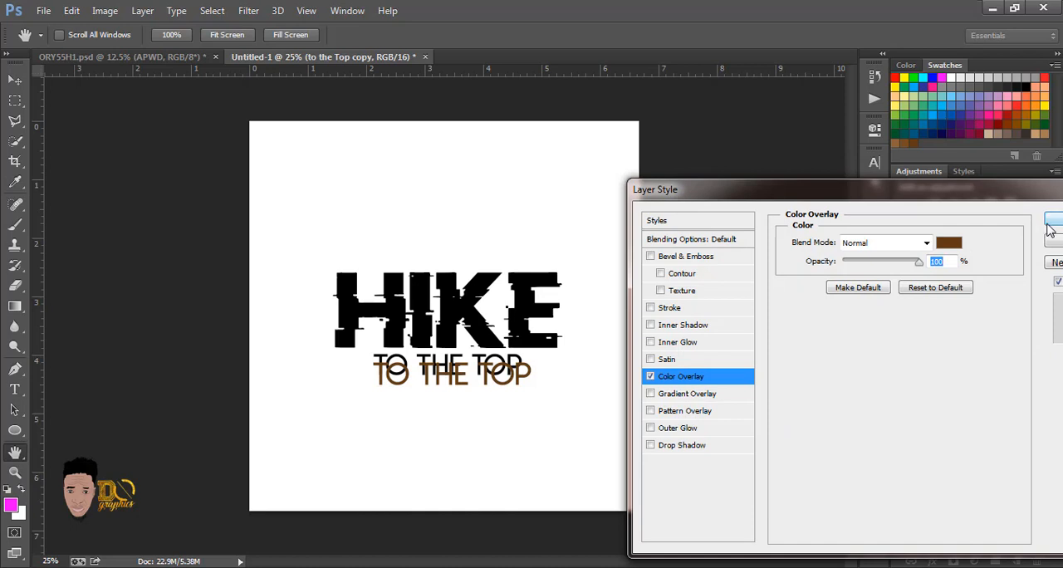
click(1050, 223)
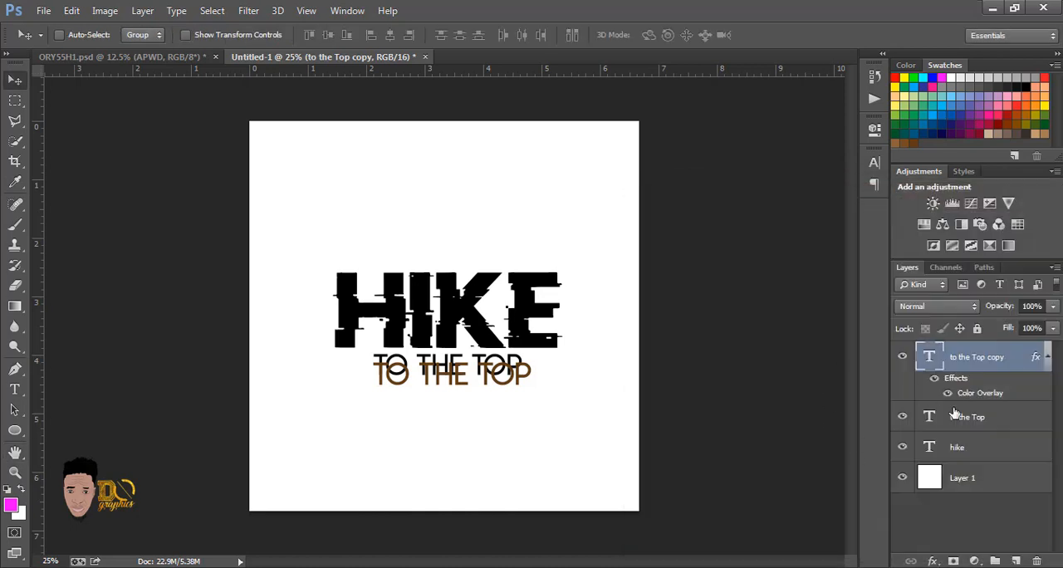
Step: Place the original TO THE TOP layer above its brown copy and group the two text layers
drag(967, 420, 965, 353)
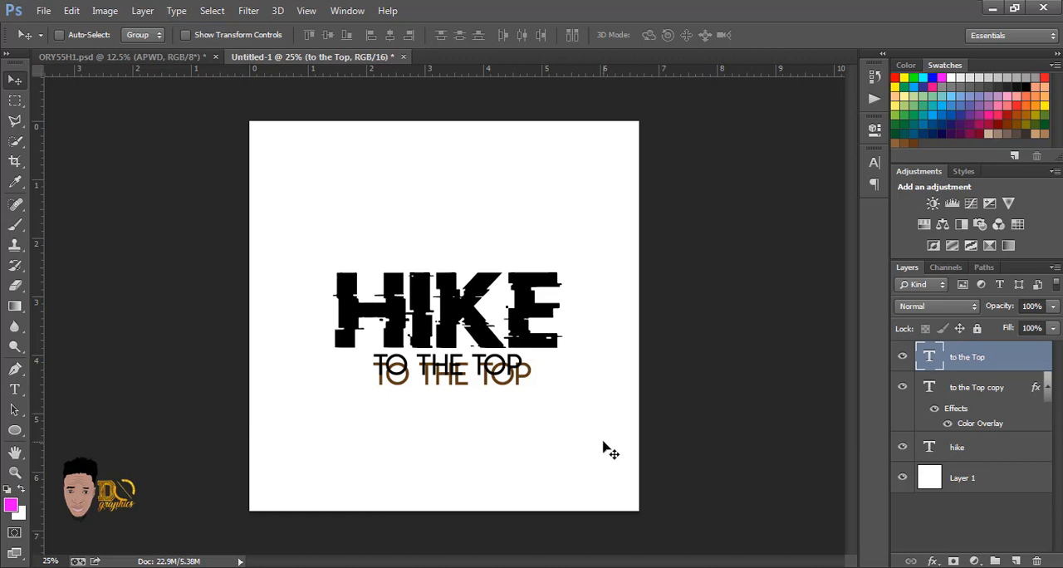
click(997, 392)
shift+click(987, 357)
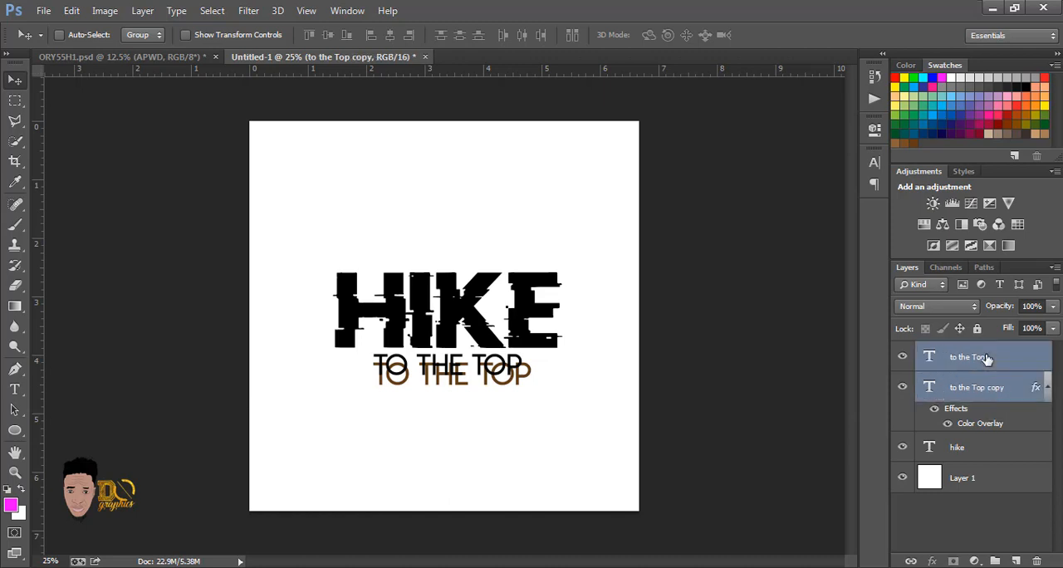
key(ctrl+g)
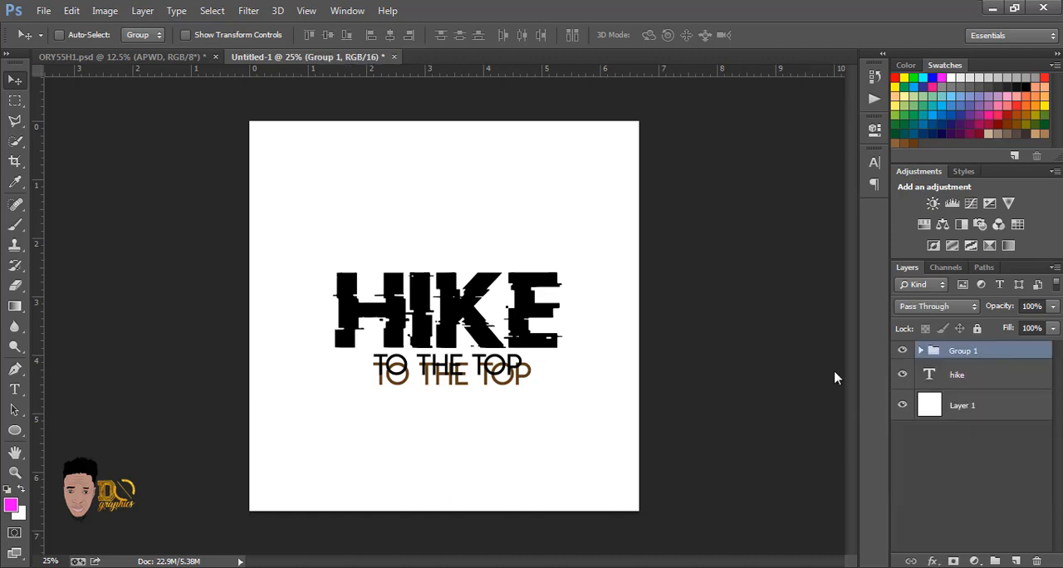
Step: Shift the TO THE TOP group about 0.08 in left, and lower it on the canvas together with the hike layer added to the group
drag(505, 376, 491, 370)
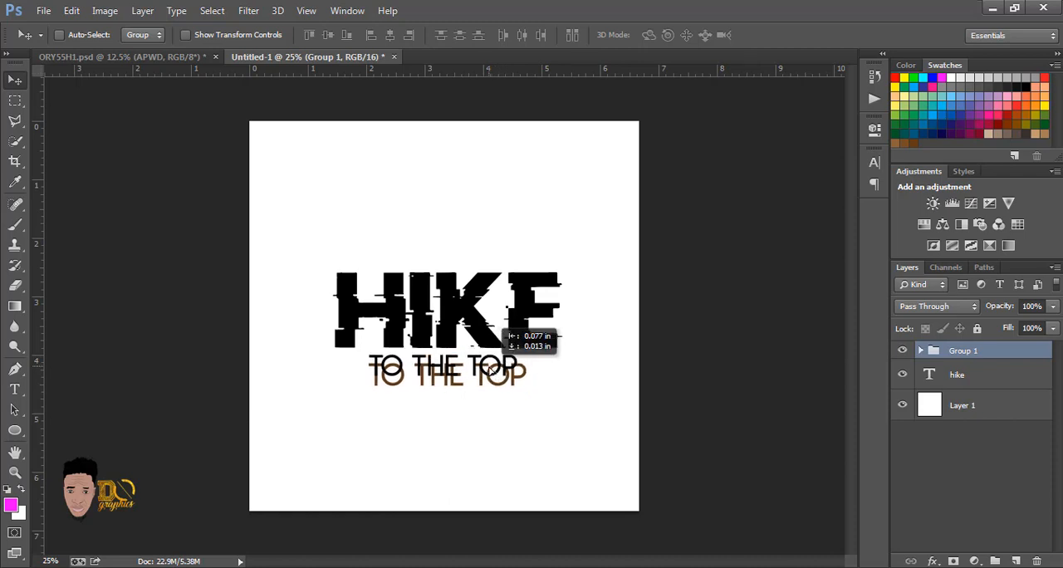
drag(490, 369, 490, 370)
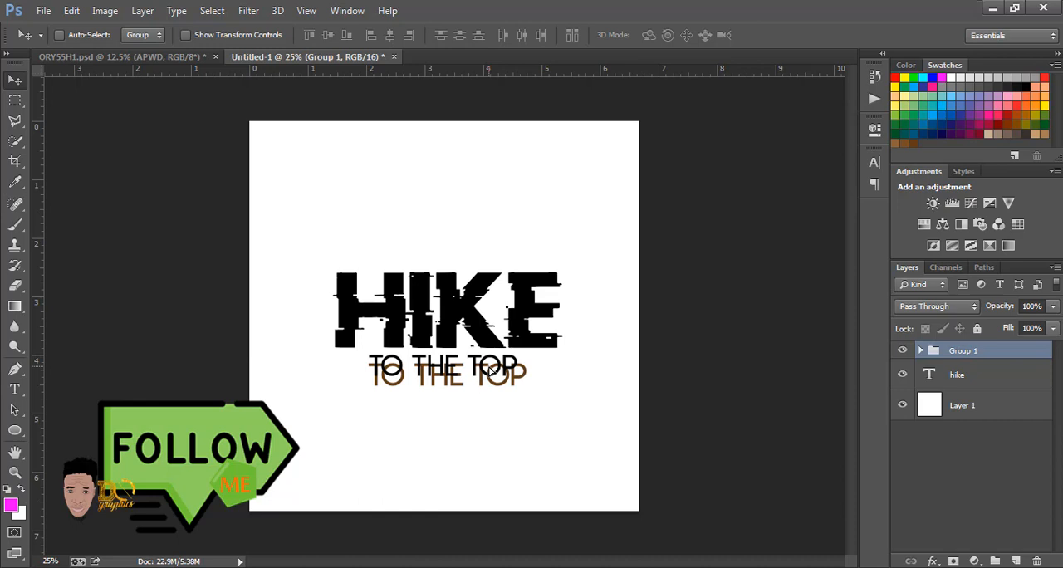
drag(970, 376, 970, 352)
drag(488, 326, 482, 357)
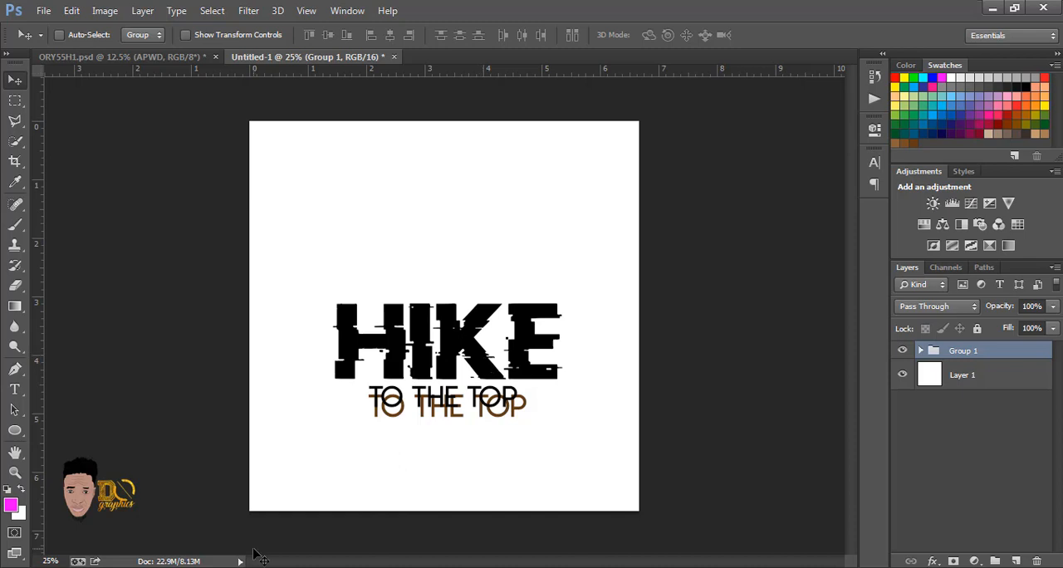
Step: Place the adventurer image from the Downloads folder into the design, scaled proportionally to about 49% and positioned above HIKE
mouse_move(187, 566)
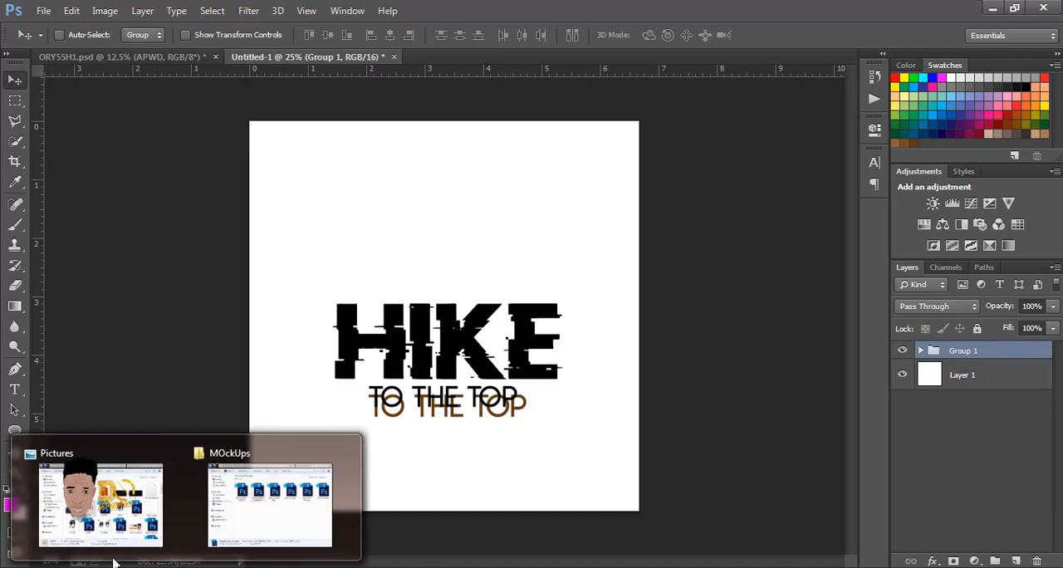
click(108, 528)
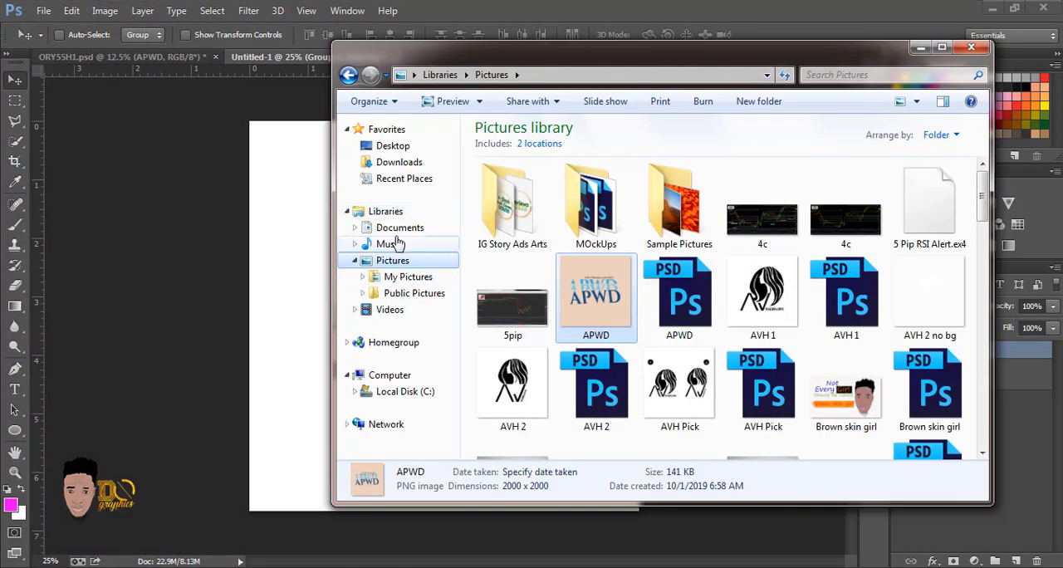
click(397, 147)
click(402, 162)
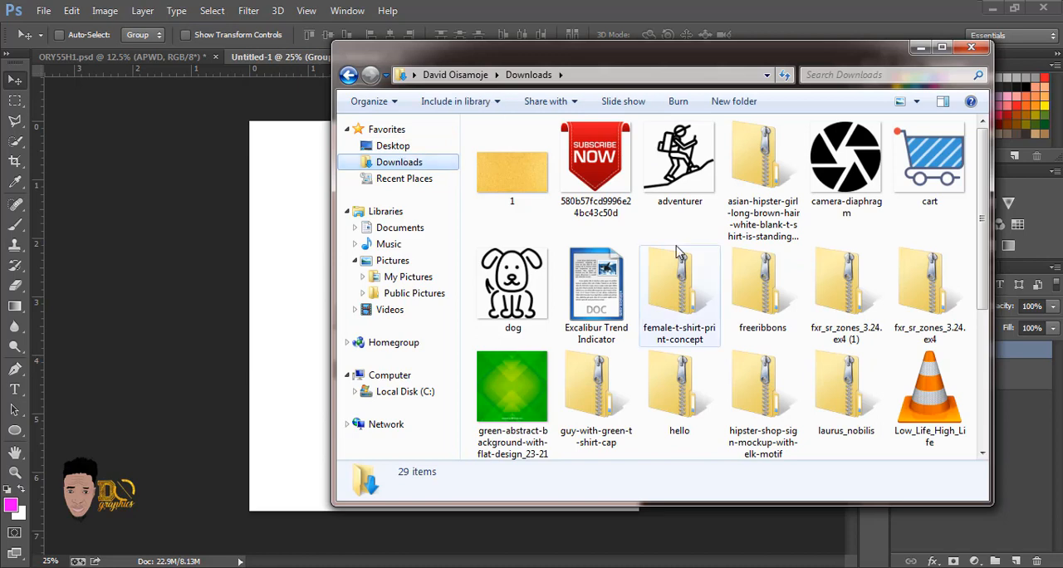
drag(686, 176, 284, 403)
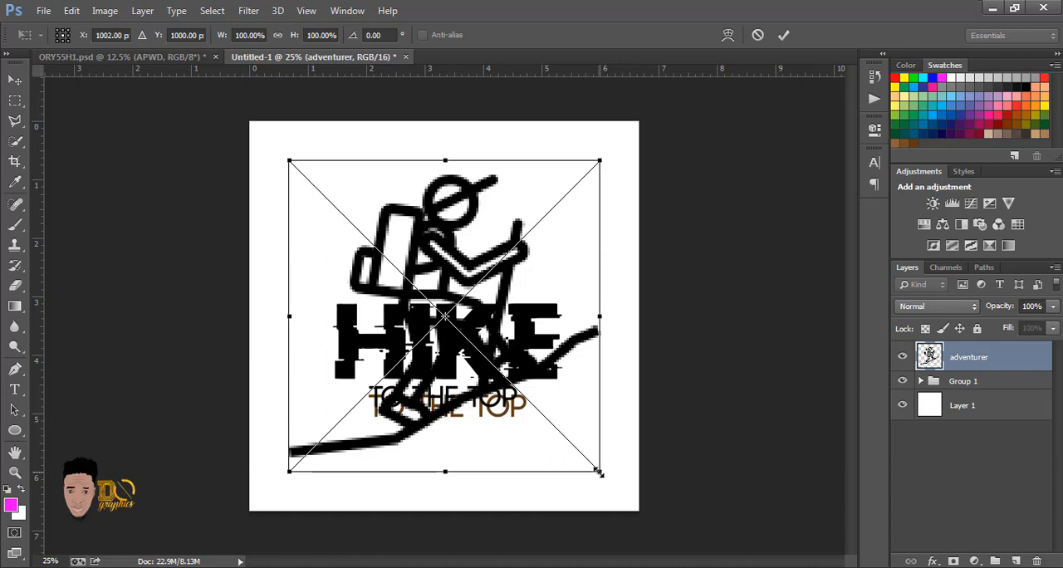
drag(600, 472, 524, 391)
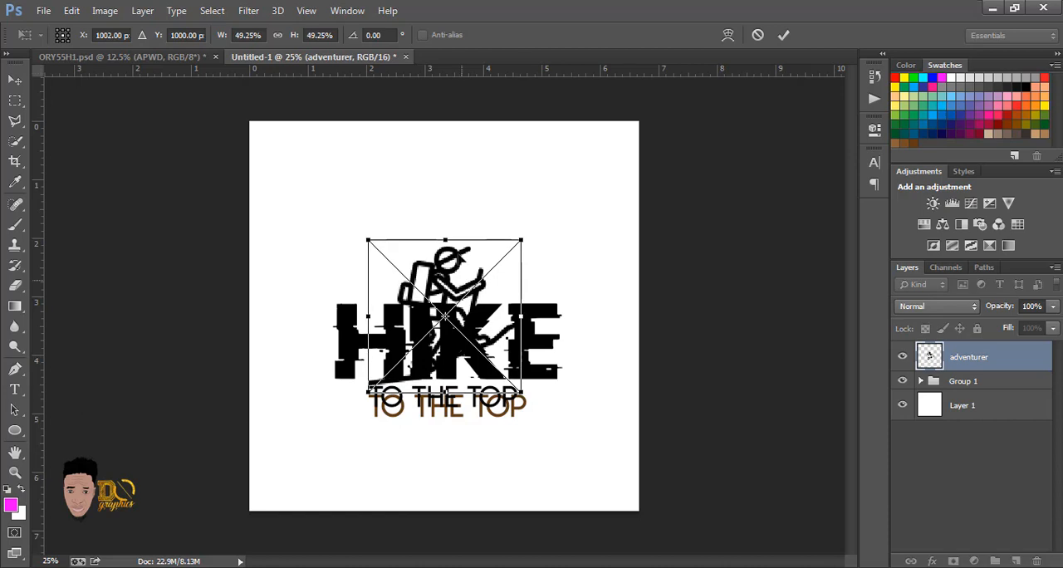
drag(462, 259, 479, 196)
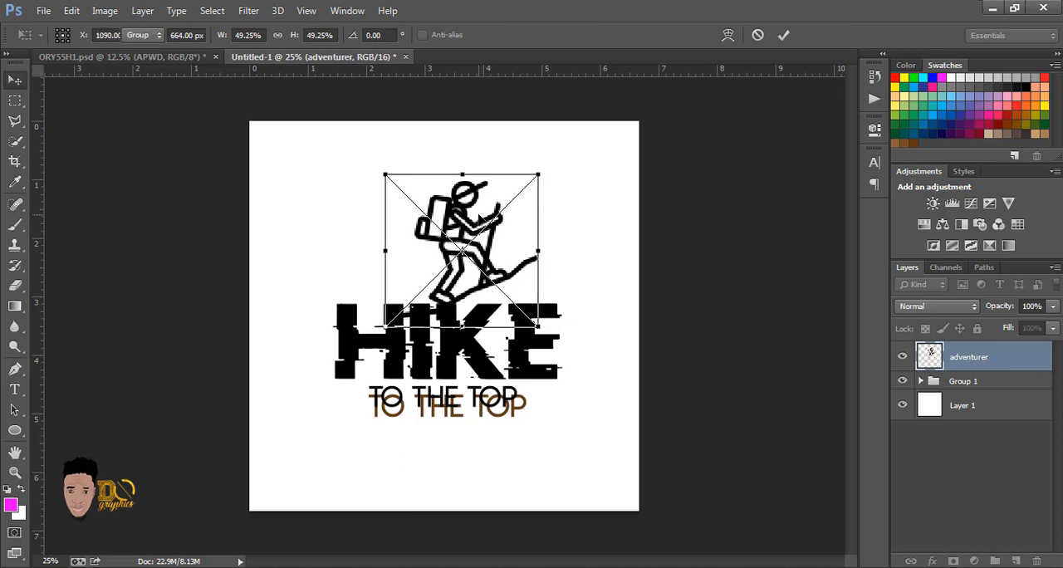
key(Return)
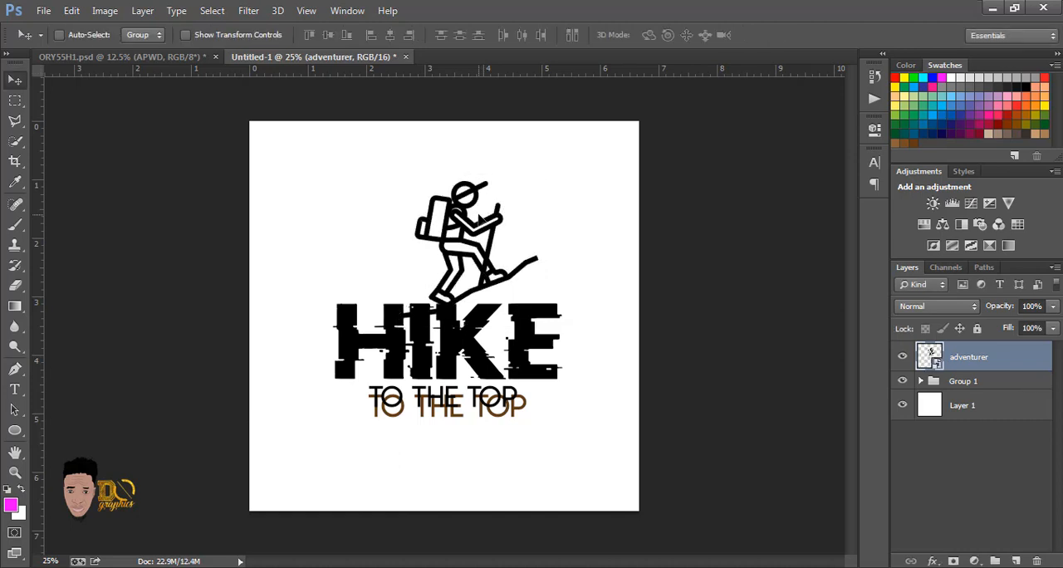
Step: Nudge the hiker graphic slightly upward until its ground line rests on the top edge of HIKE
key(Left)
key(Left)
key(Left)
key(Left)
key(Left)
key(Left)
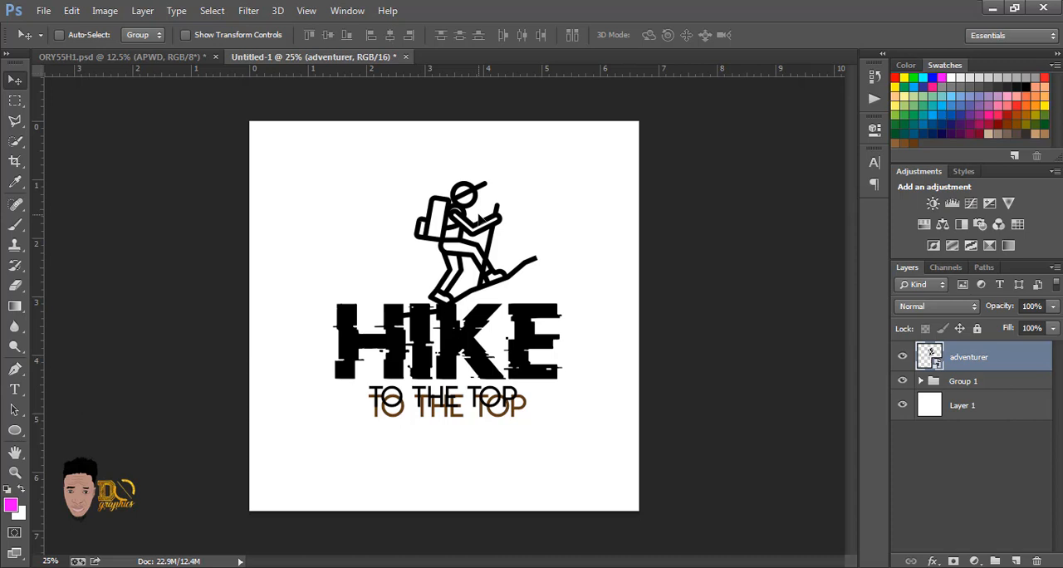
key(Left)
key(Left)
key(Left)
key(Left)
key(Left)
key(Left)
key(Left)
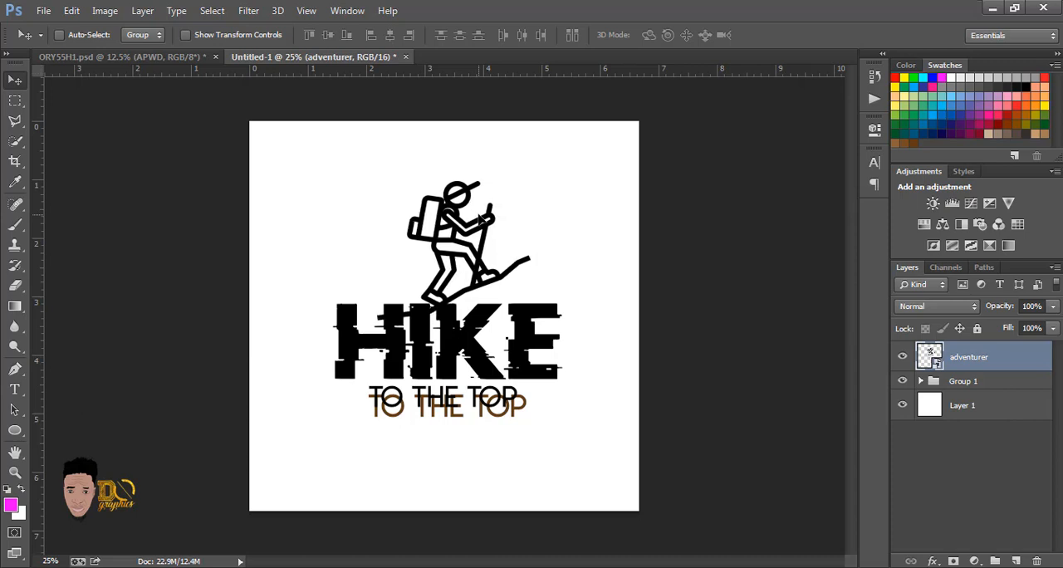
key(Up)
key(Up)
key(Up)
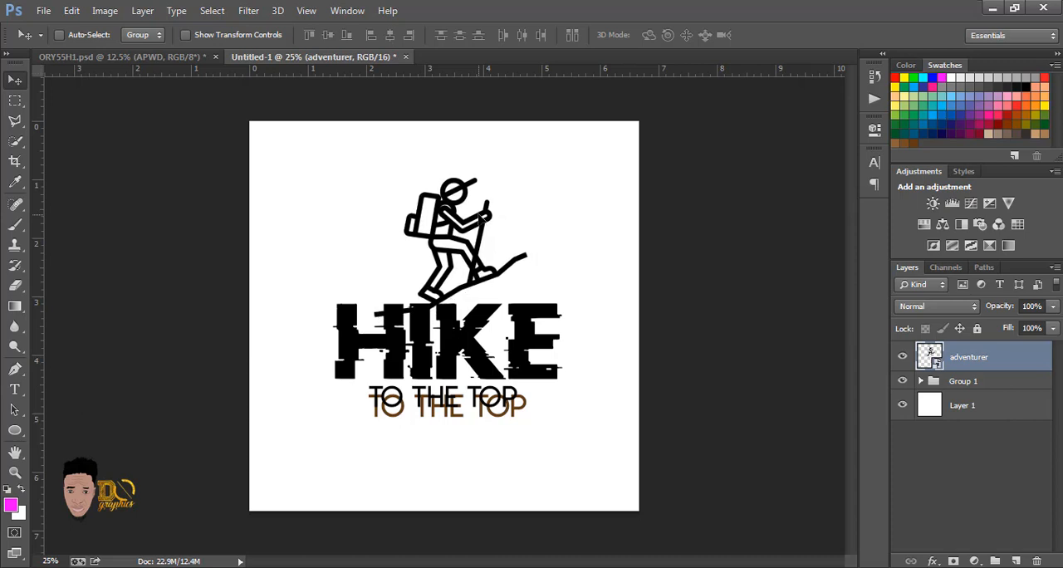
key(Right)
key(Right)
key(Right)
key(Right)
key(Right)
key(Right)
key(Right)
key(Right)
key(Right)
key(Right)
key(Right)
key(Right)
key(Right)
key(Right)
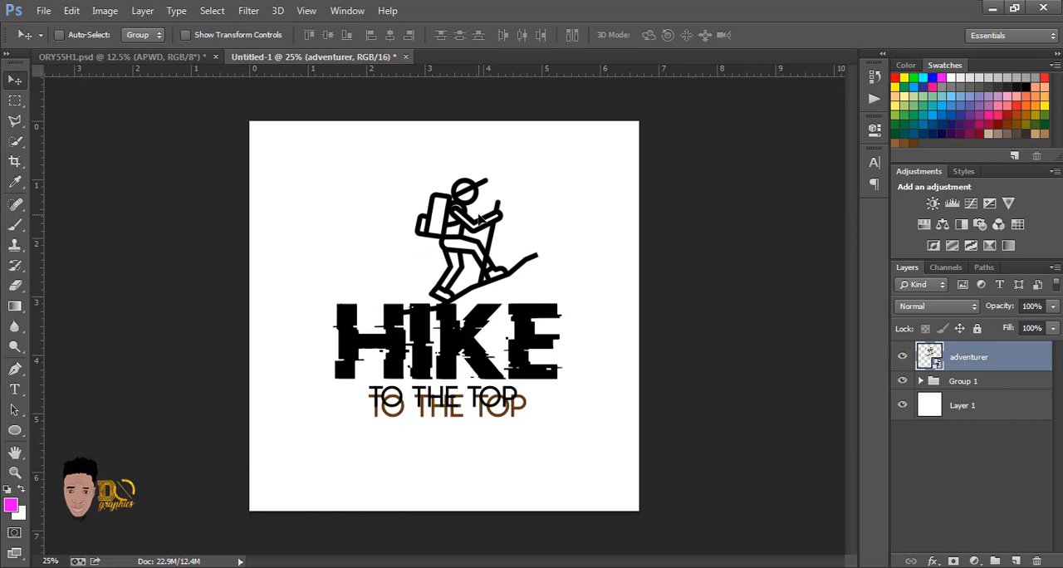
key(Up)
key(Up)
key(Up)
key(Up)
key(Up)
key(Up)
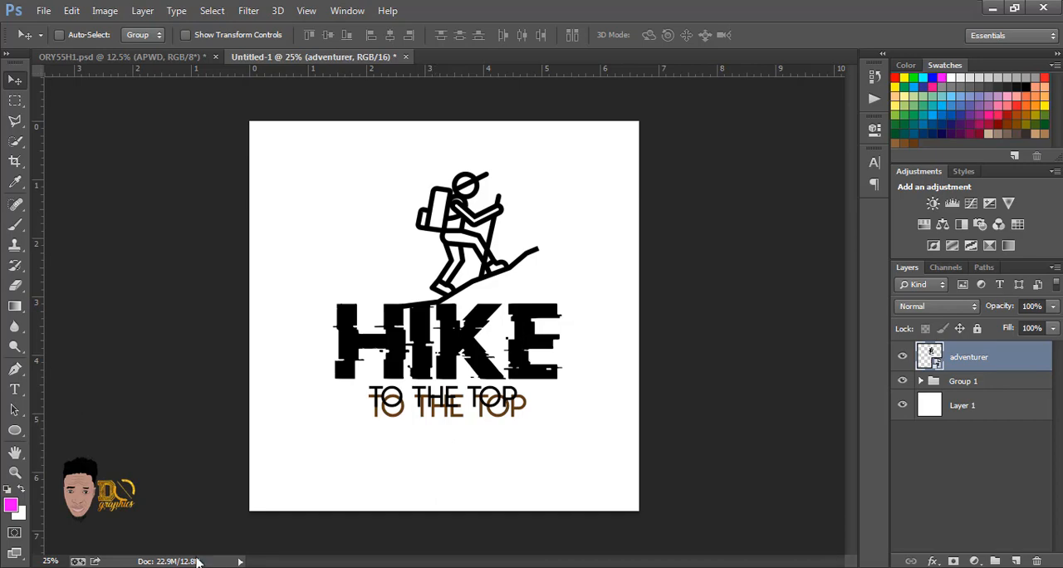
Step: Place the stone image from the Downloads folder as a small graphic at the right end of TO THE TOP
mouse_move(199, 563)
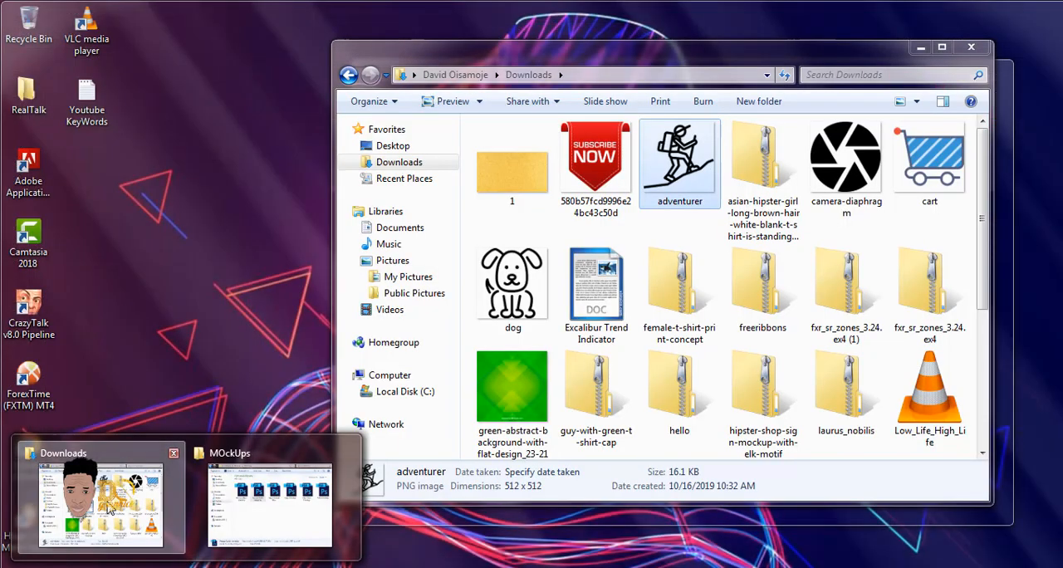
click(101, 502)
click(675, 291)
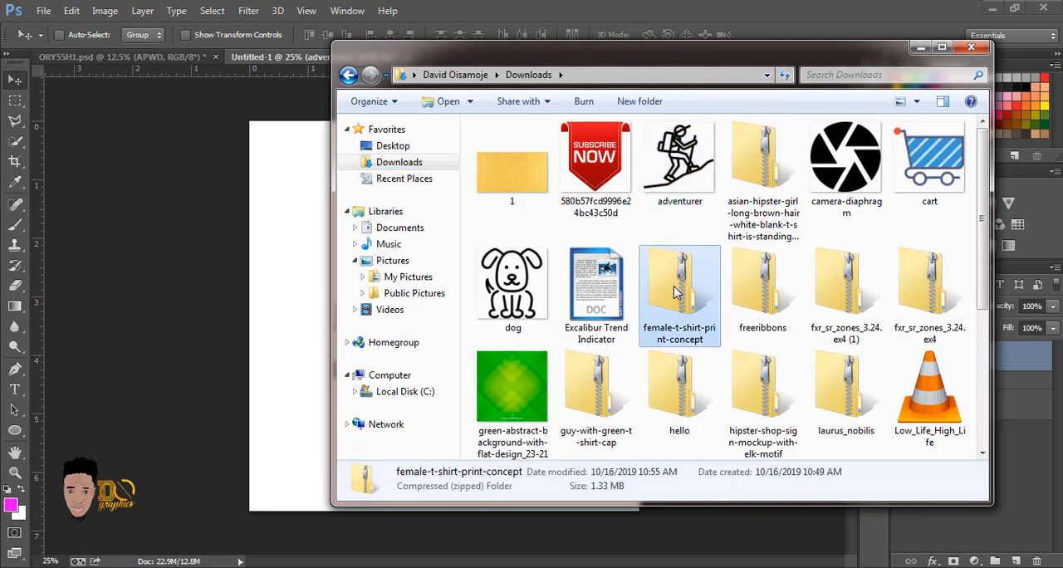
key(r)
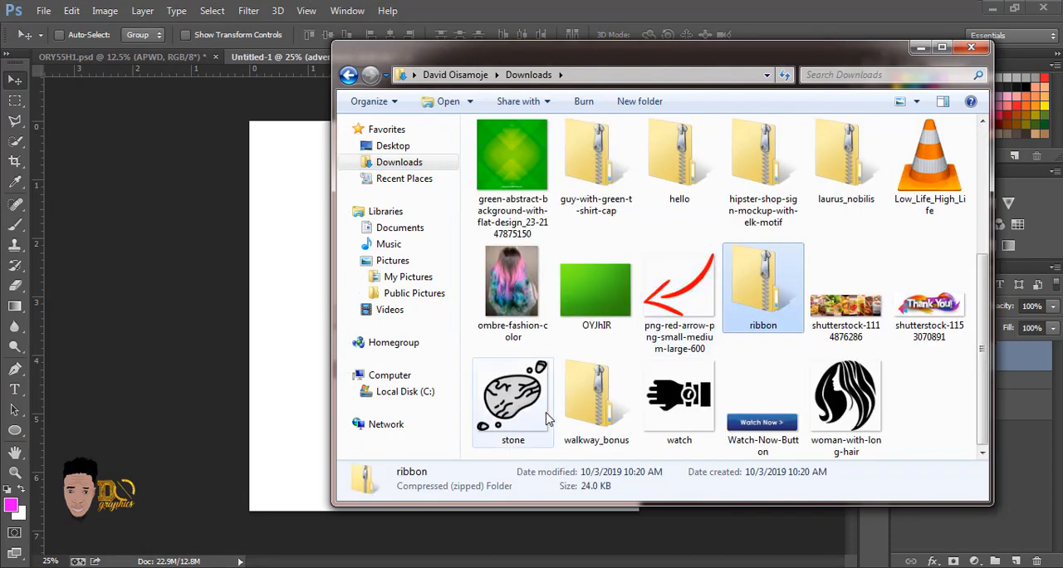
drag(535, 415, 308, 379)
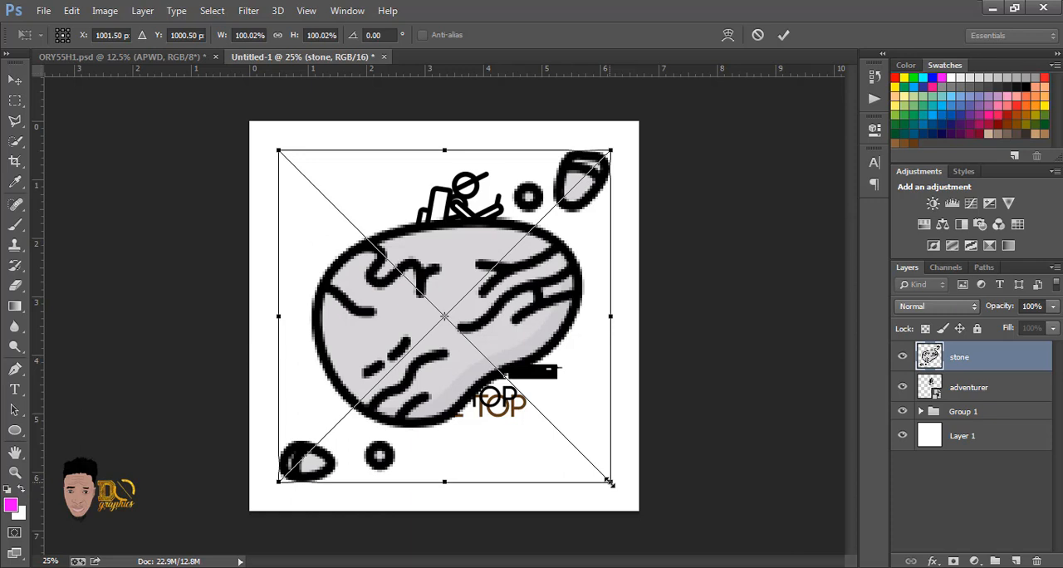
drag(609, 482, 552, 414)
key(Return)
drag(550, 413, 549, 412)
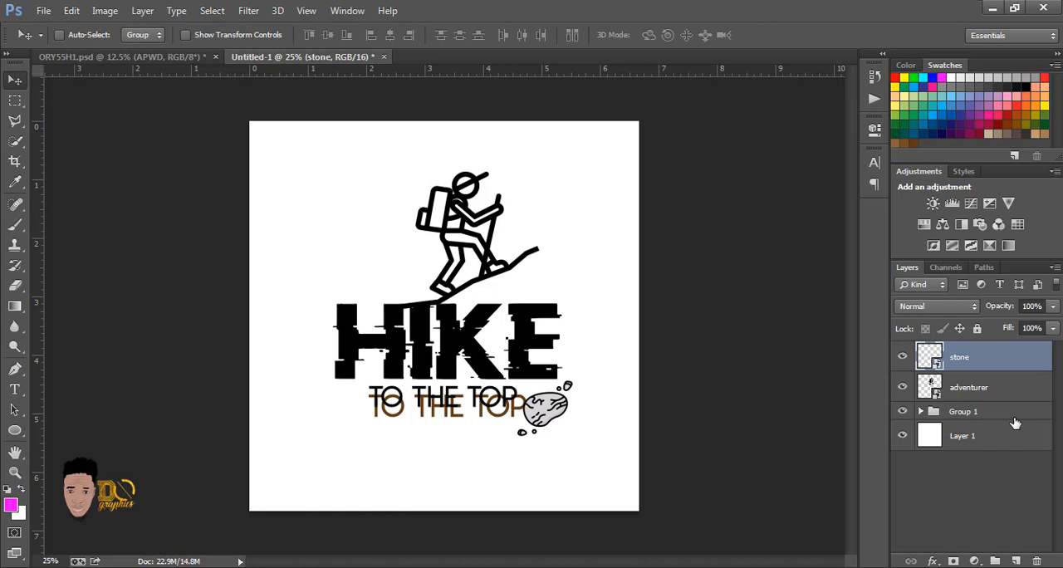
Step: Combine the stone layer, the adventurer layer and Group 1 into one group, and check its contents by toggling its visibility
click(980, 394)
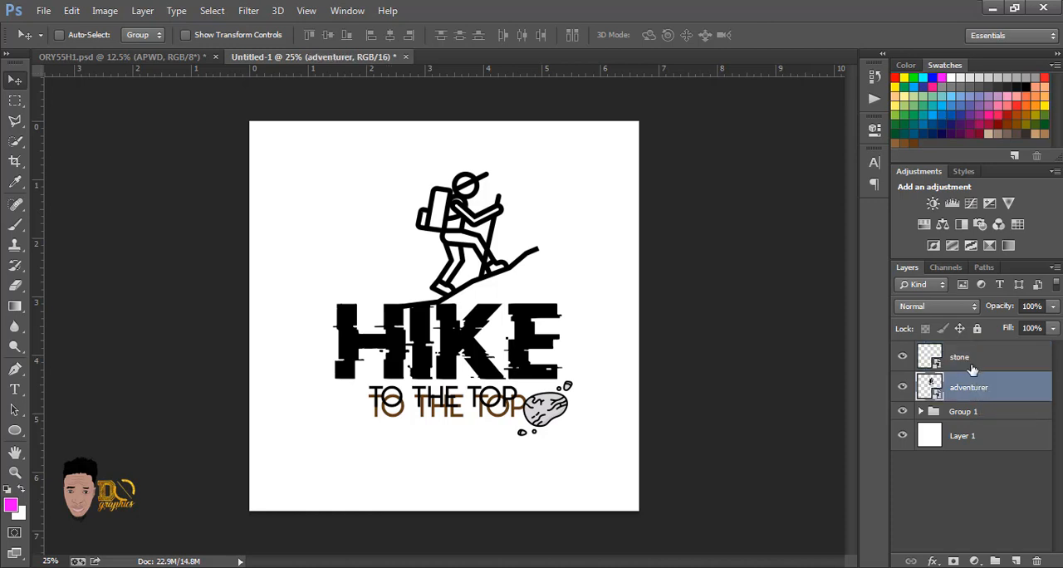
shift+click(969, 361)
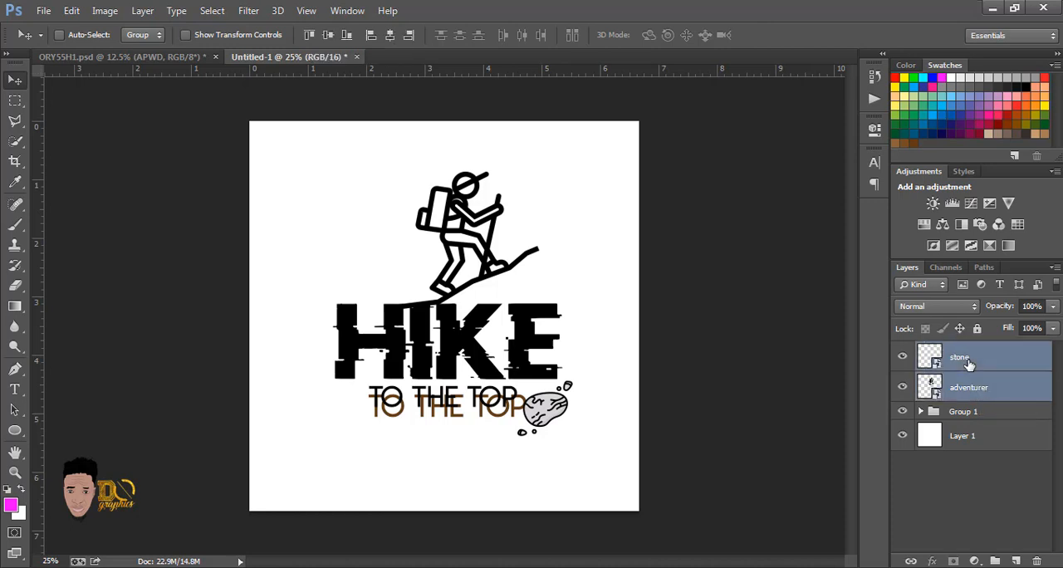
click(972, 414)
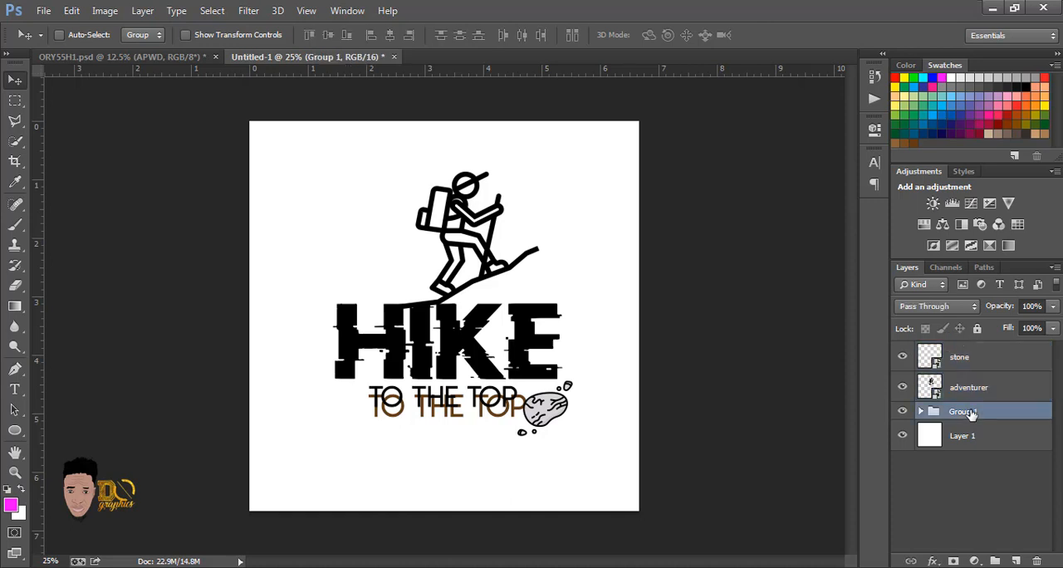
click(975, 365)
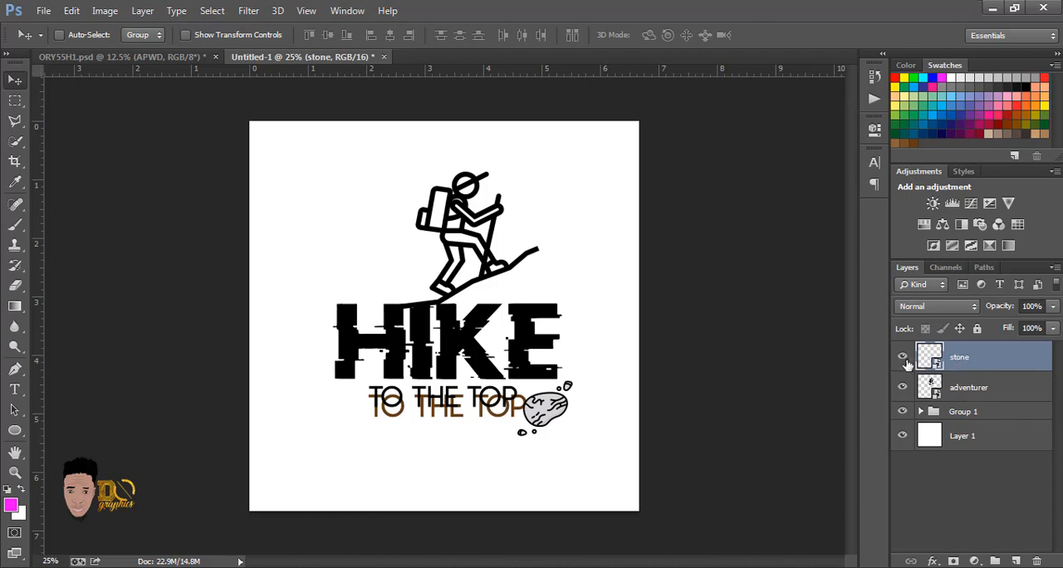
shift+click(983, 388)
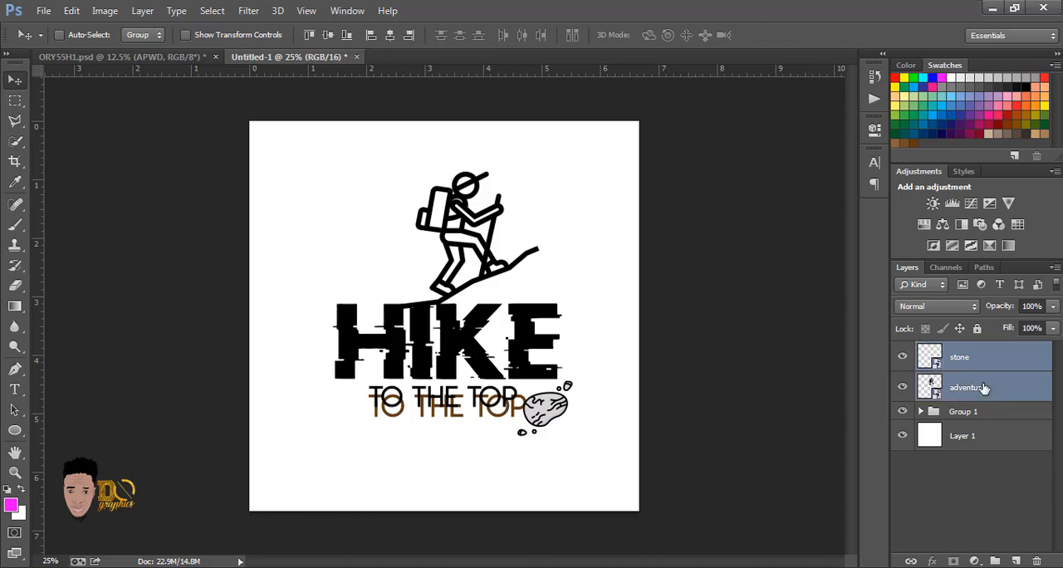
shift+click(986, 413)
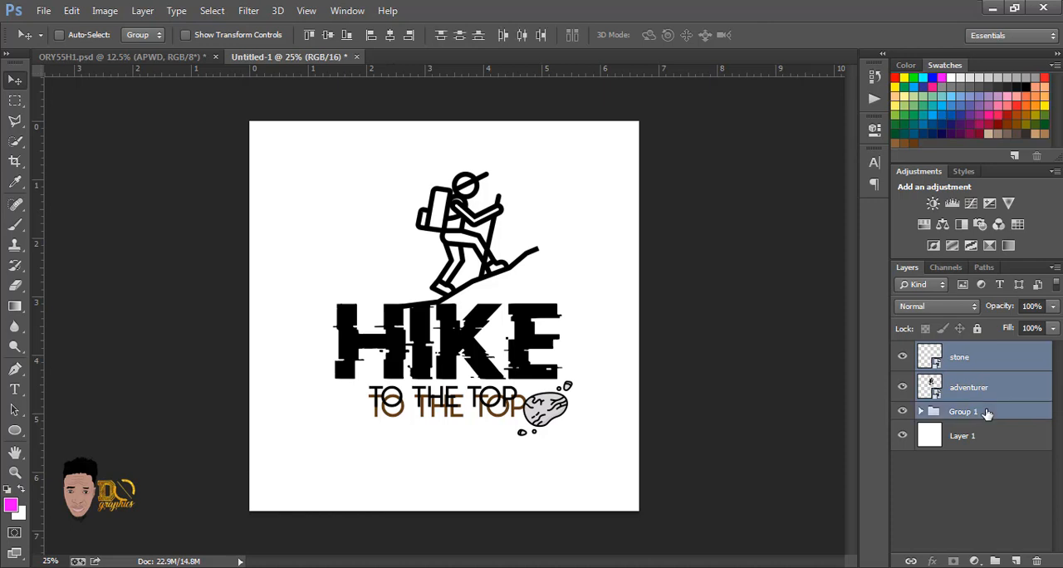
key(ctrl+g)
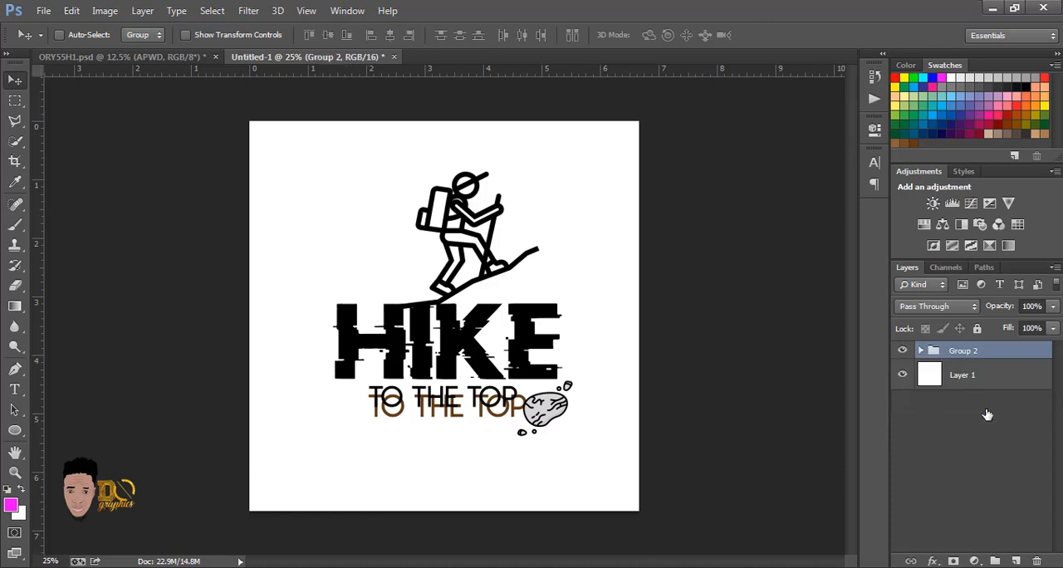
click(903, 351)
click(903, 352)
Step: Scale the whole grouped design up proportionally around its center to about 113%
key(ctrl+t)
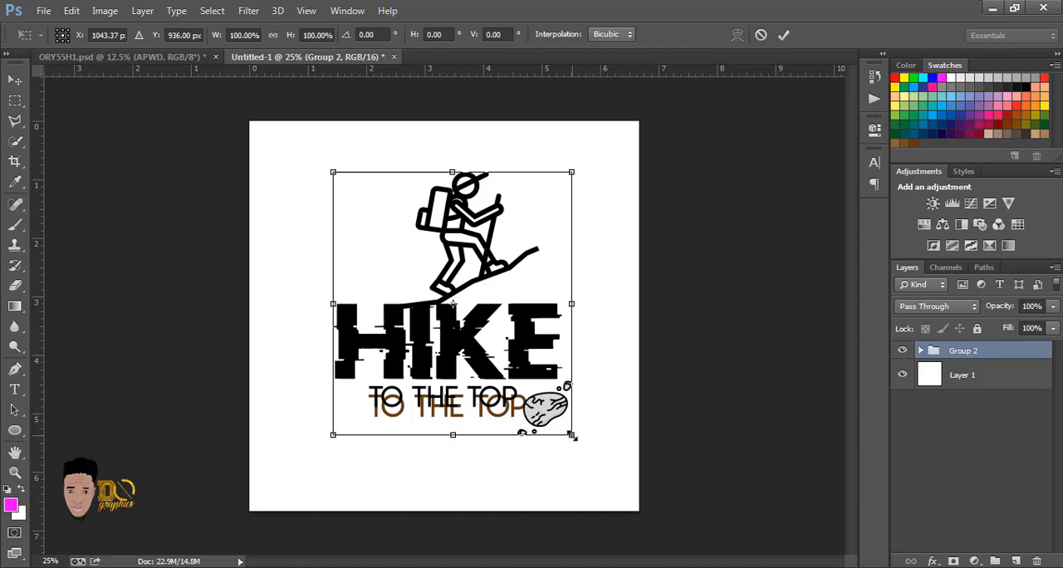
drag(572, 434, 586, 453)
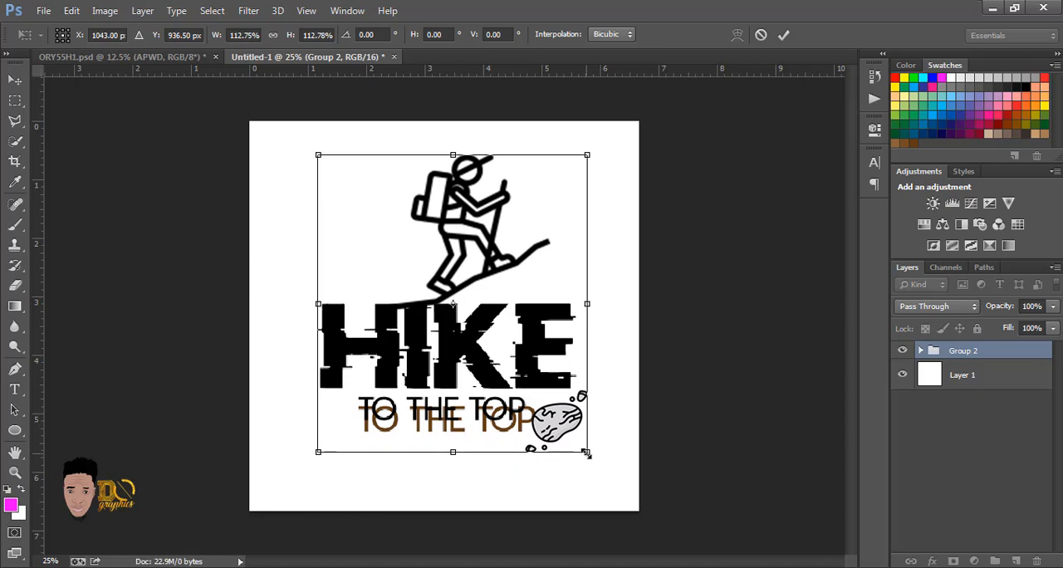
key(Return)
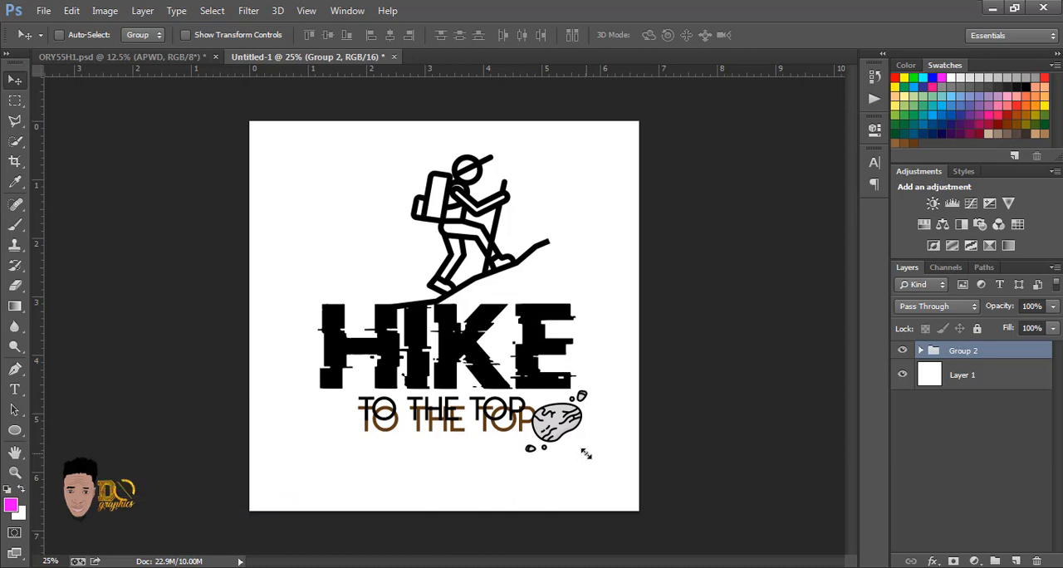
Step: Hide the white background layer, Layer 1, so that the canvas is transparent
click(903, 376)
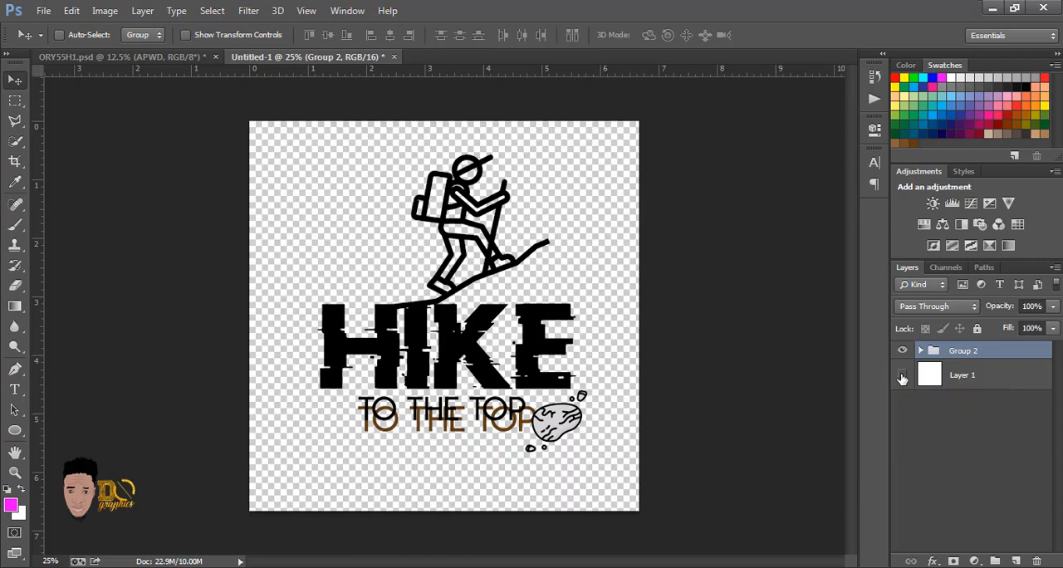
click(902, 376)
click(903, 377)
Step: Save the design as a Photoshop file named Hike to the Top in the Pictures library
click(41, 11)
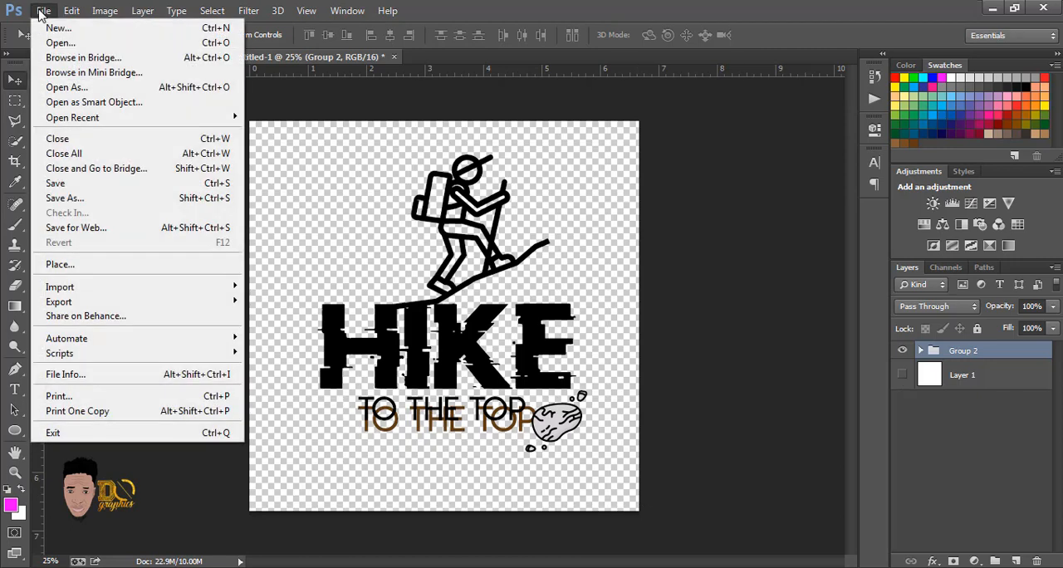
click(81, 199)
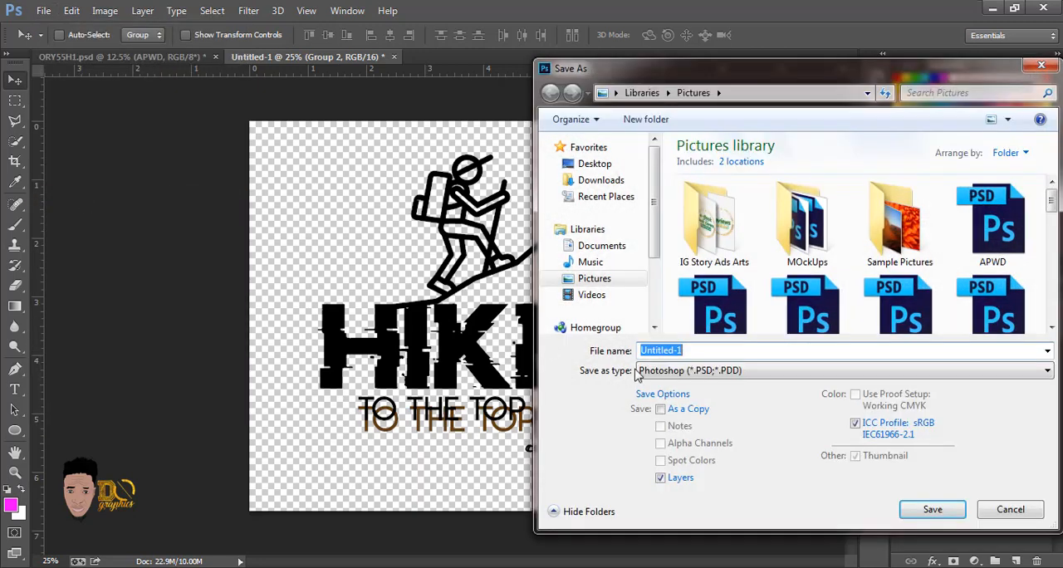
text(H)
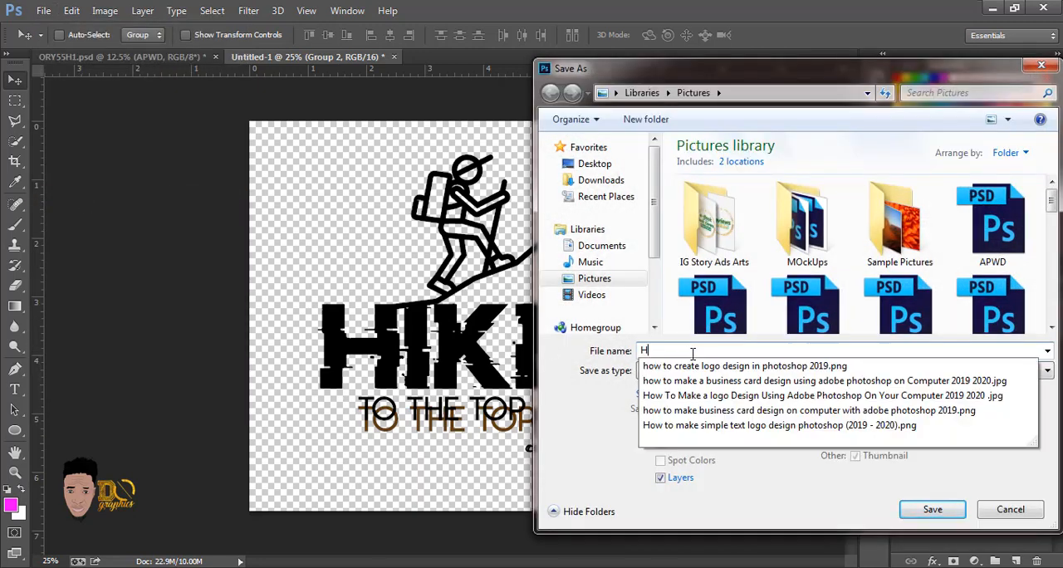
text(ike to the )
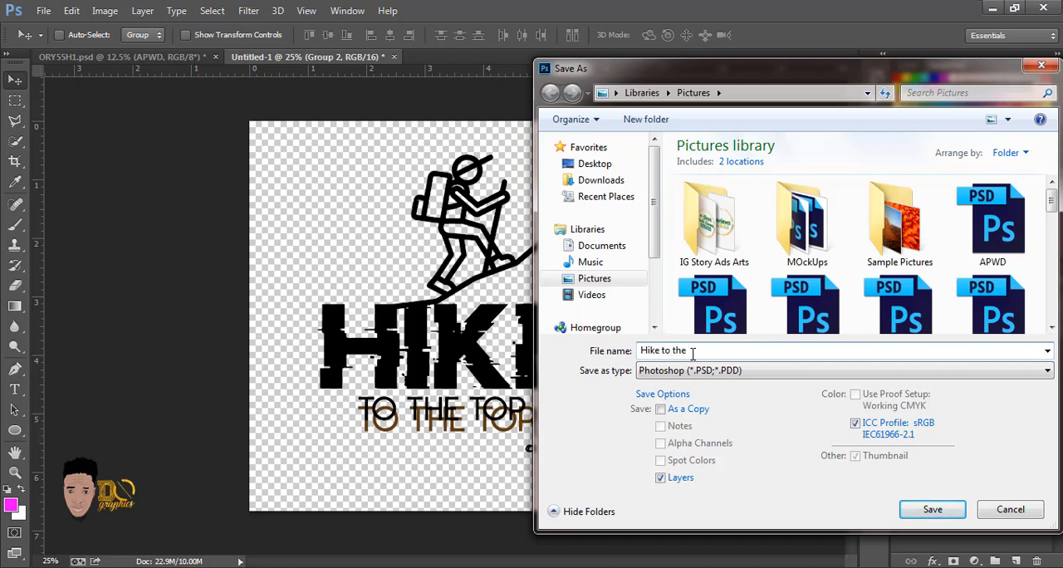
text(Top)
key(Return)
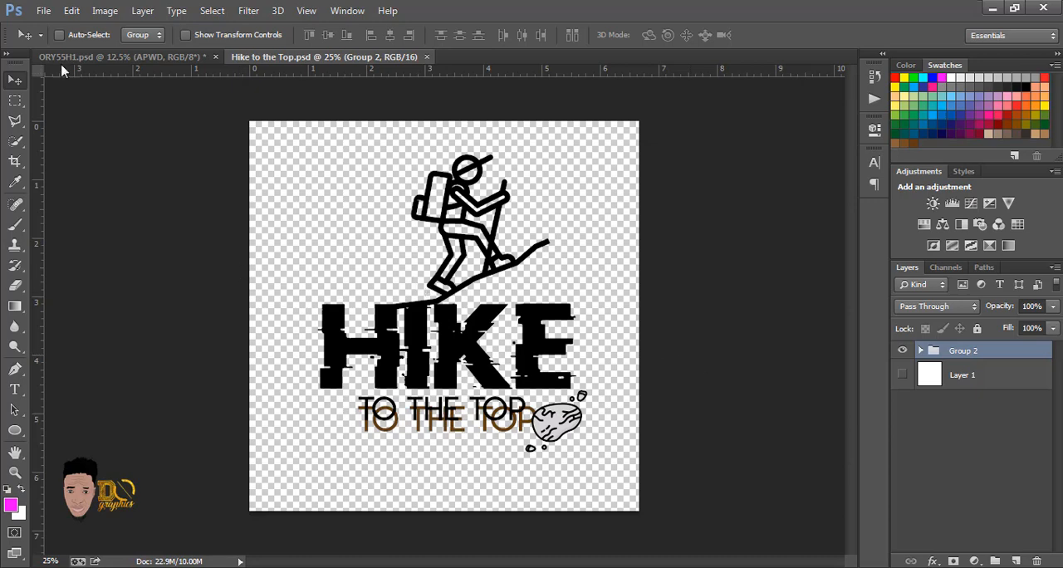
Step: Save a PNG copy named Hike to the Top in the Pictures library, with smallest/slow compression and no interlacing
click(44, 10)
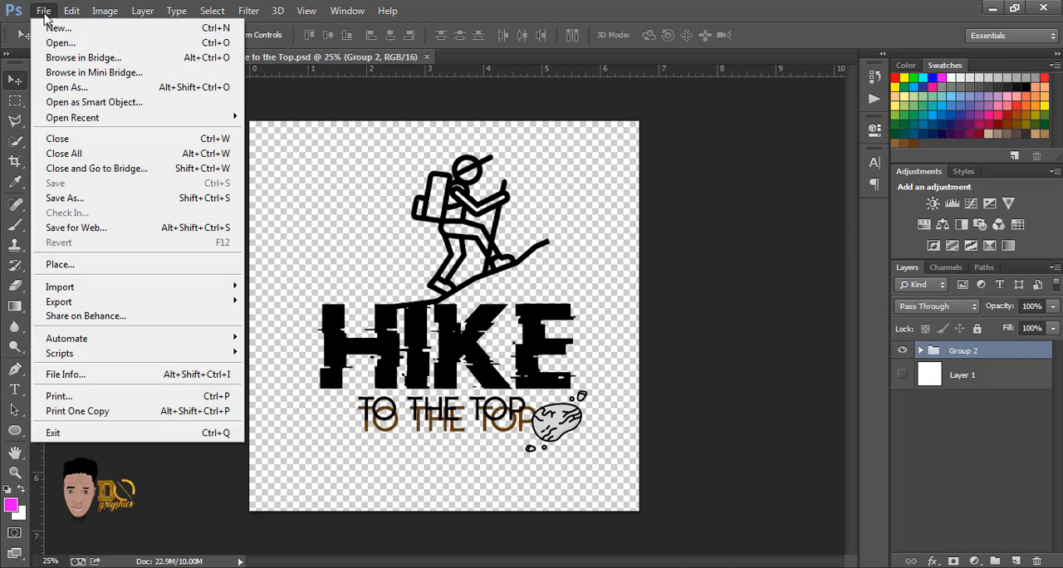
click(82, 199)
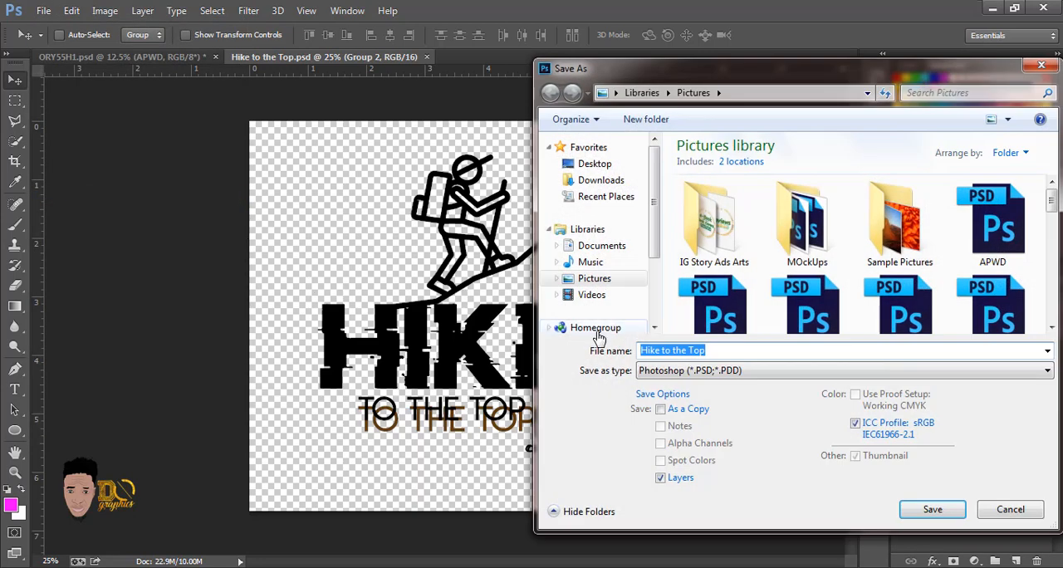
click(663, 374)
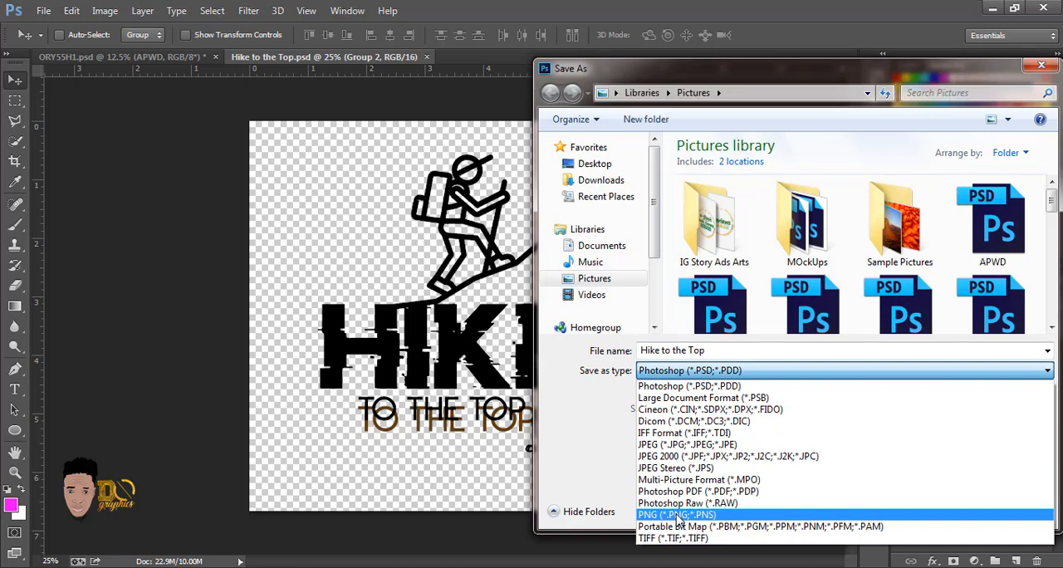
click(680, 514)
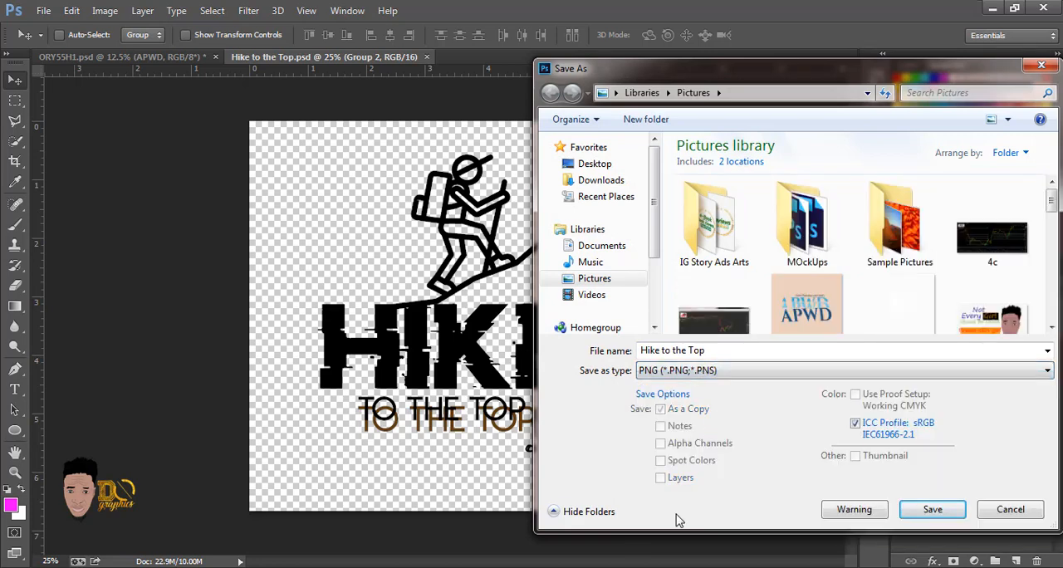
click(928, 510)
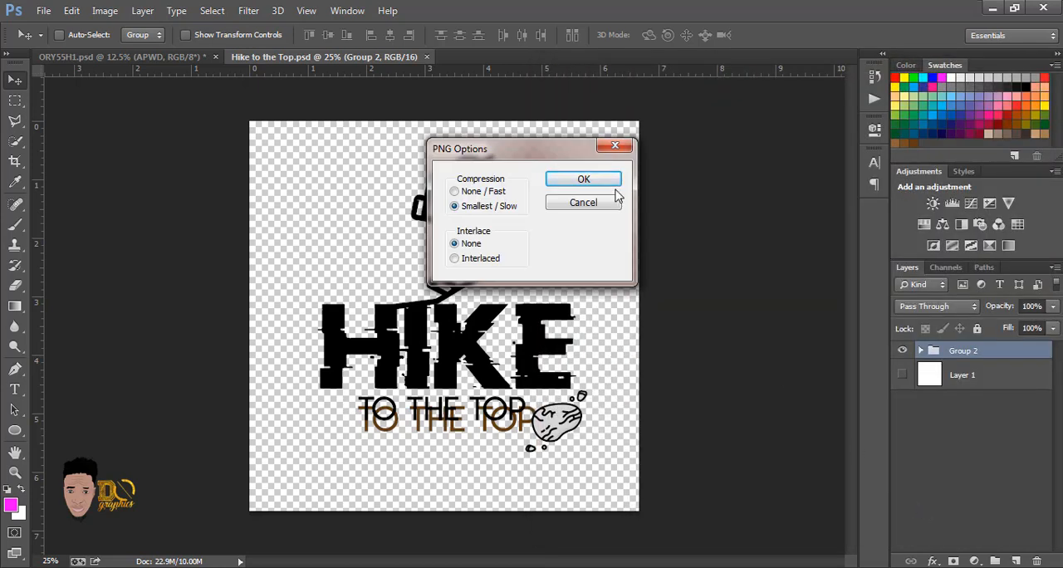
click(595, 179)
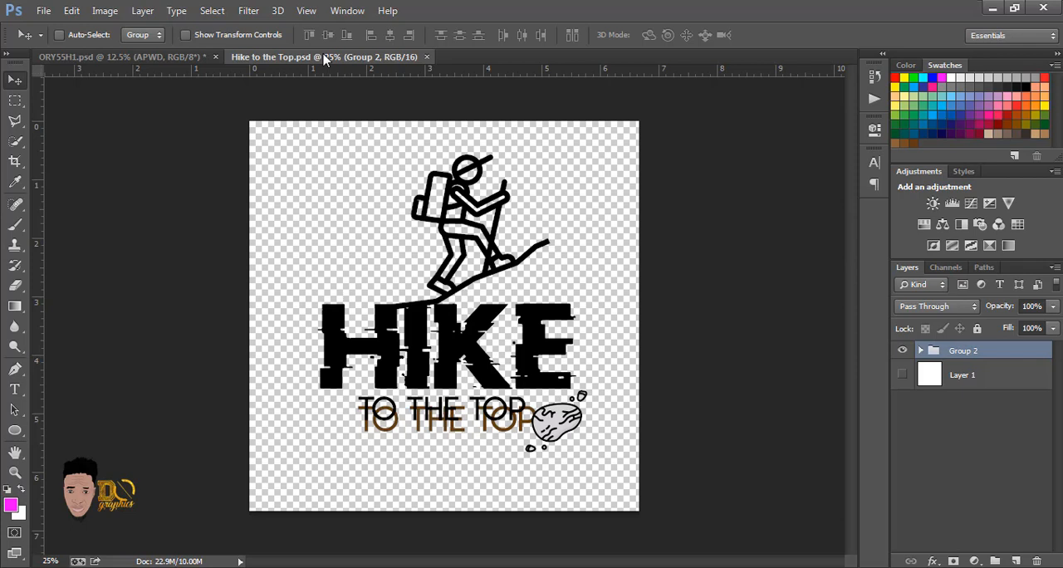
Step: Delete the APWD design layer from the Tshirt group in the ORY55H1.psd mockup
click(133, 57)
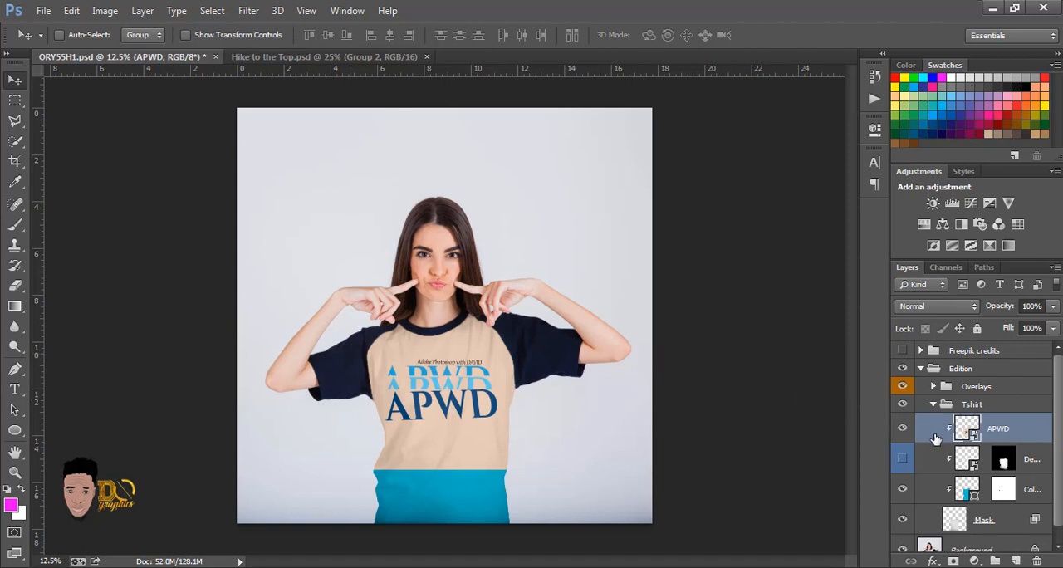
key(Delete)
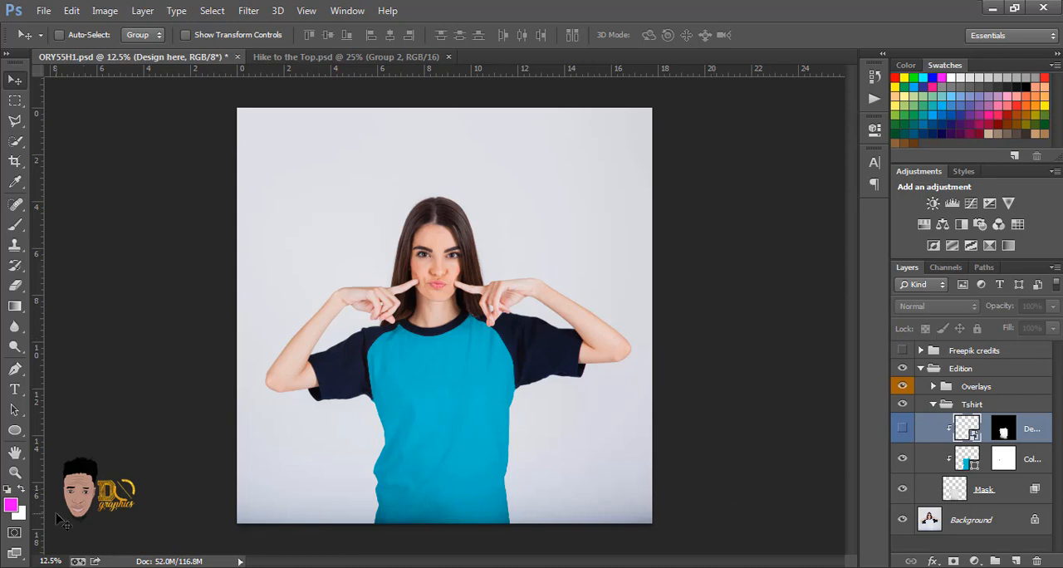
Step: Preview the Hike to the Top PNG in the Pictures library and place it at 100% scale on the front of the mockup shirt
mouse_move(155, 521)
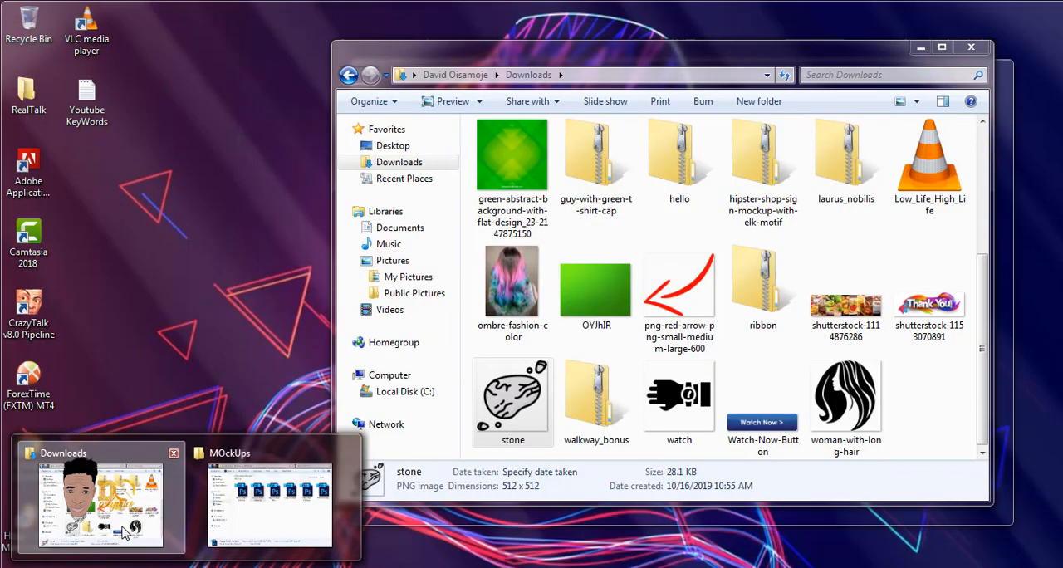
click(155, 521)
click(406, 261)
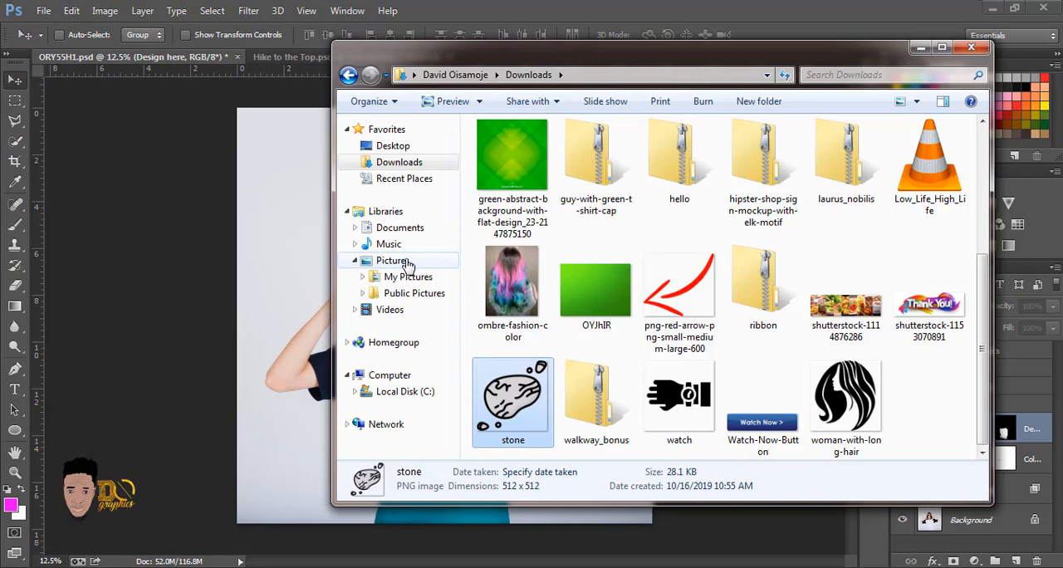
click(708, 311)
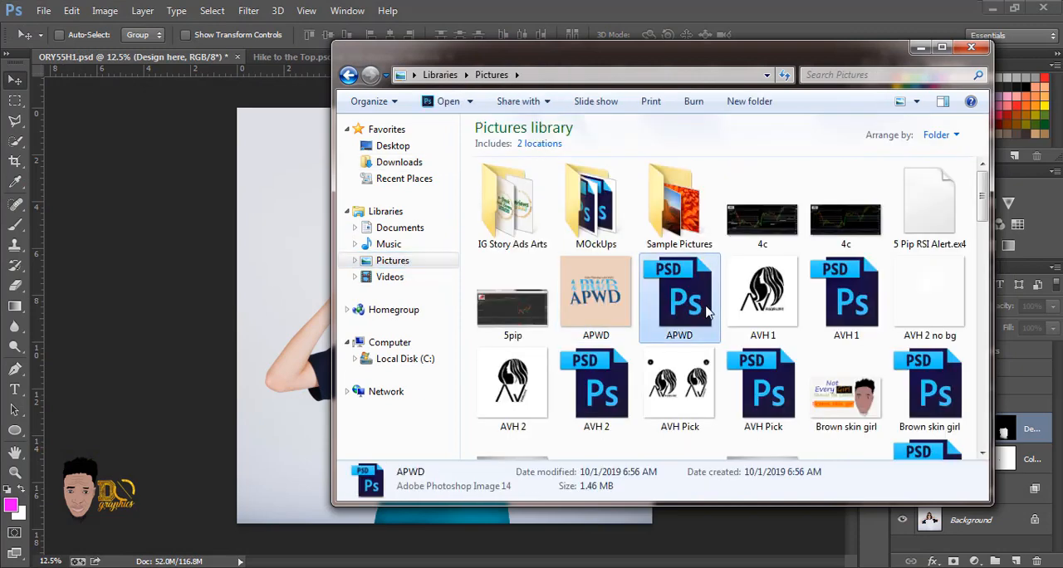
key(h)
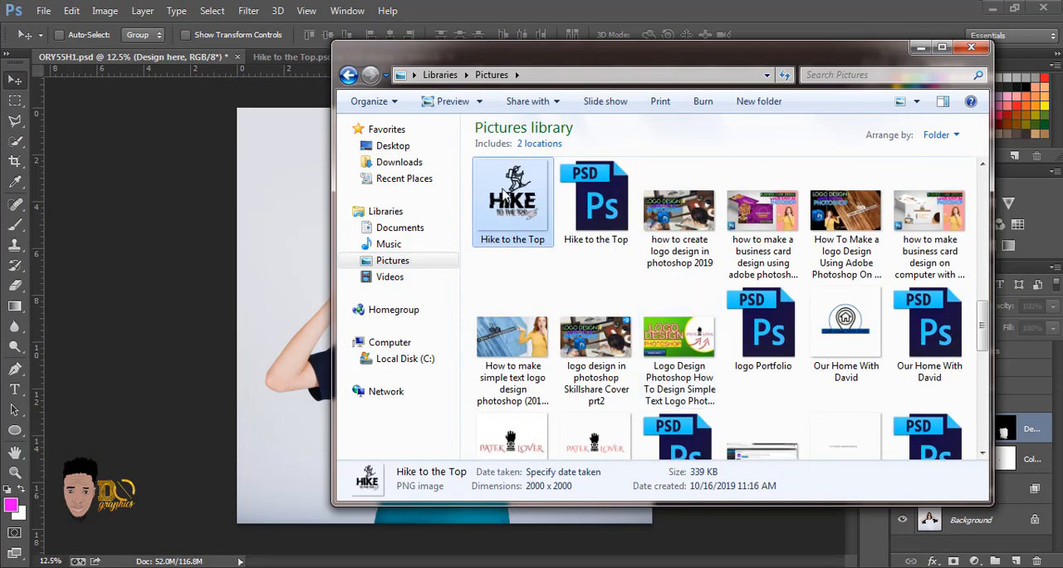
double_click(513, 198)
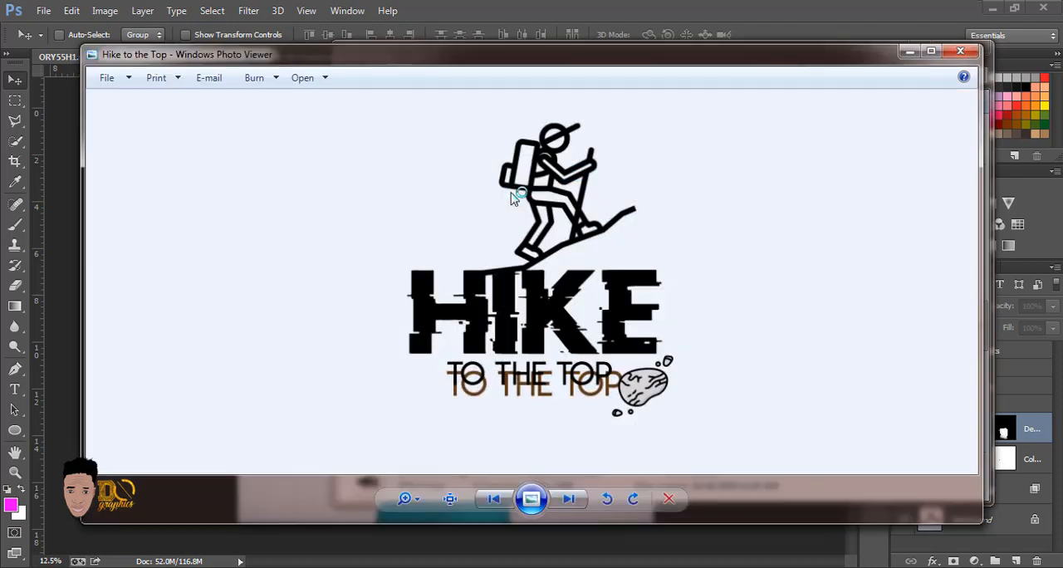
click(961, 53)
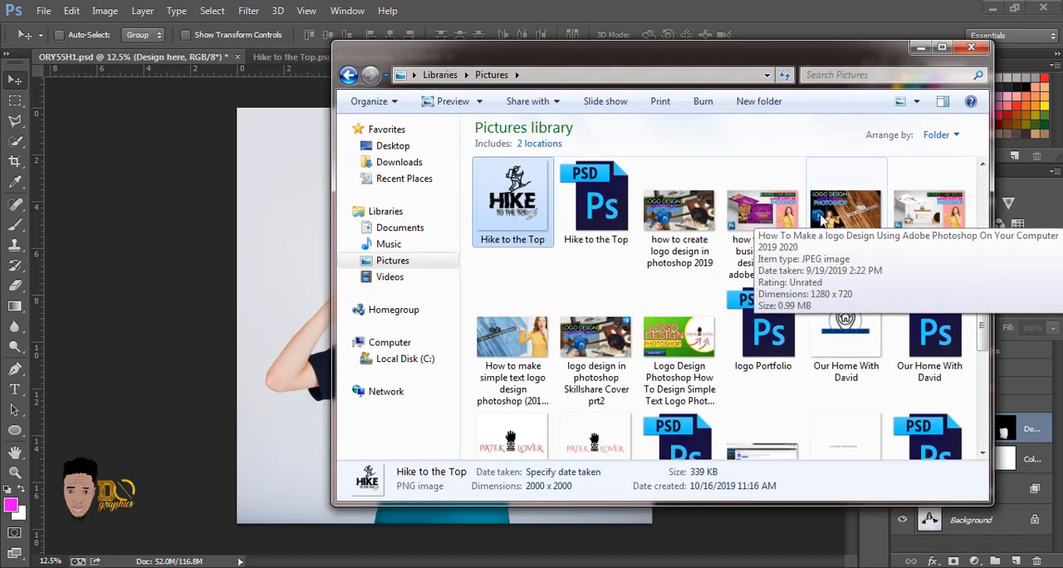
drag(512, 211, 305, 323)
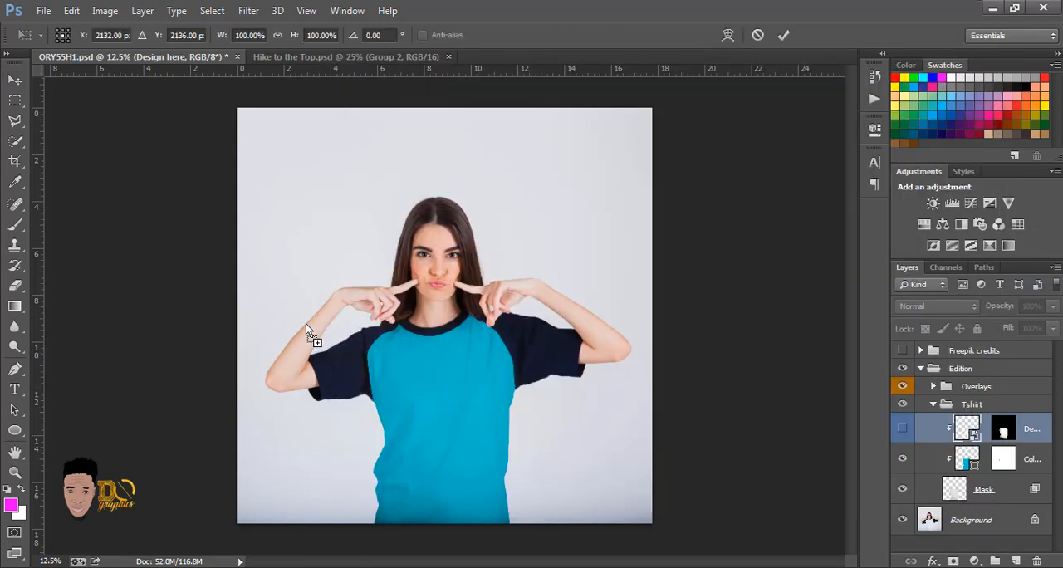
drag(478, 329, 475, 432)
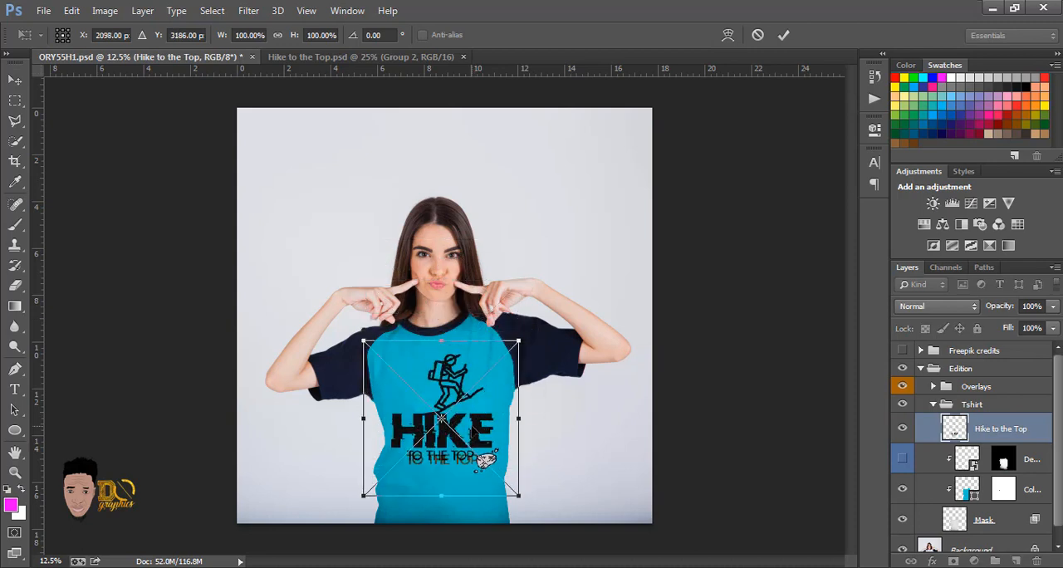
key(Return)
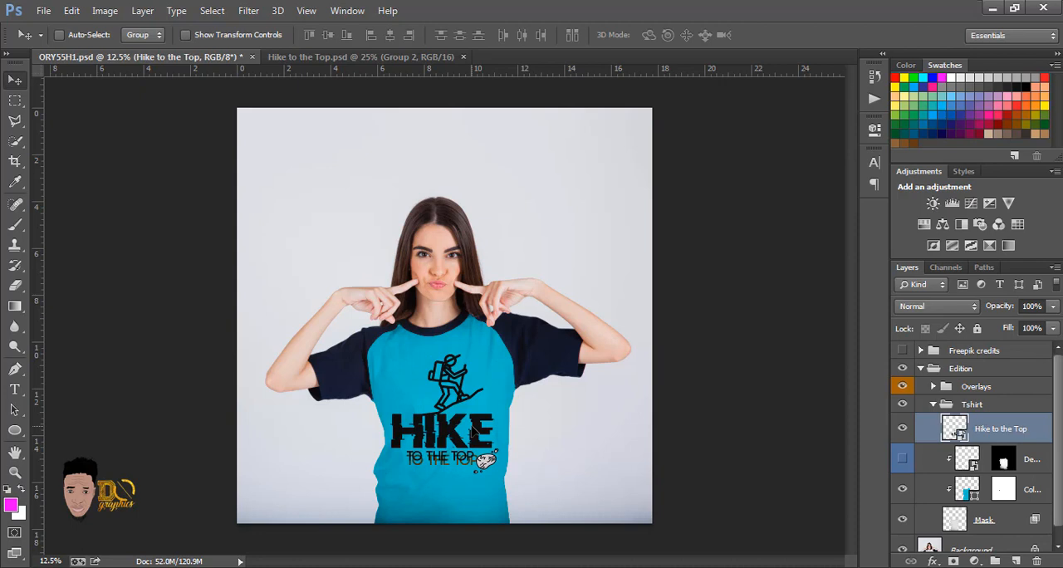
Step: Check the shirt without its color layer, and hide the Mask layer in the Tshirt group
click(903, 491)
click(903, 491)
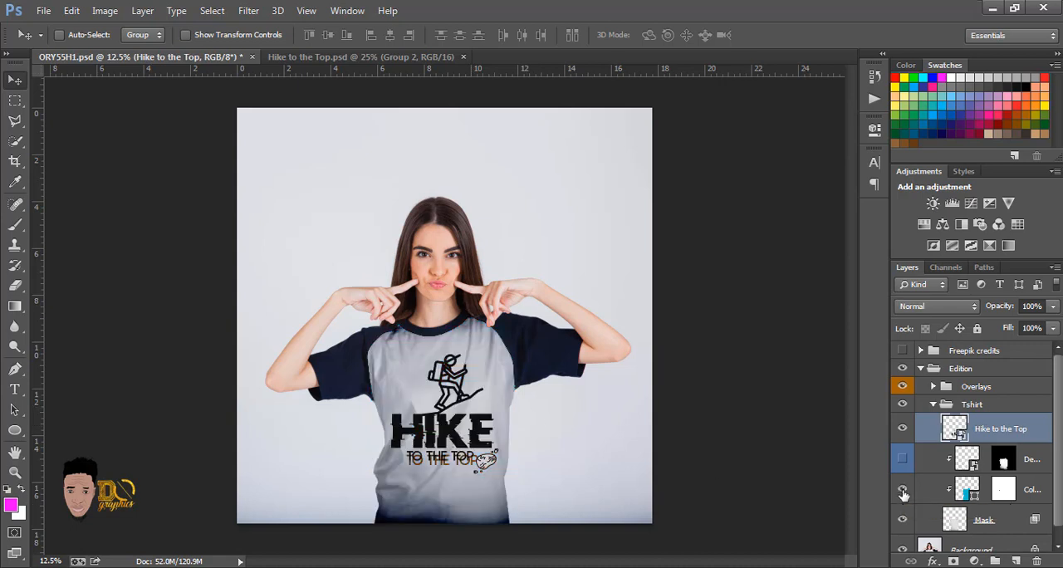
click(903, 519)
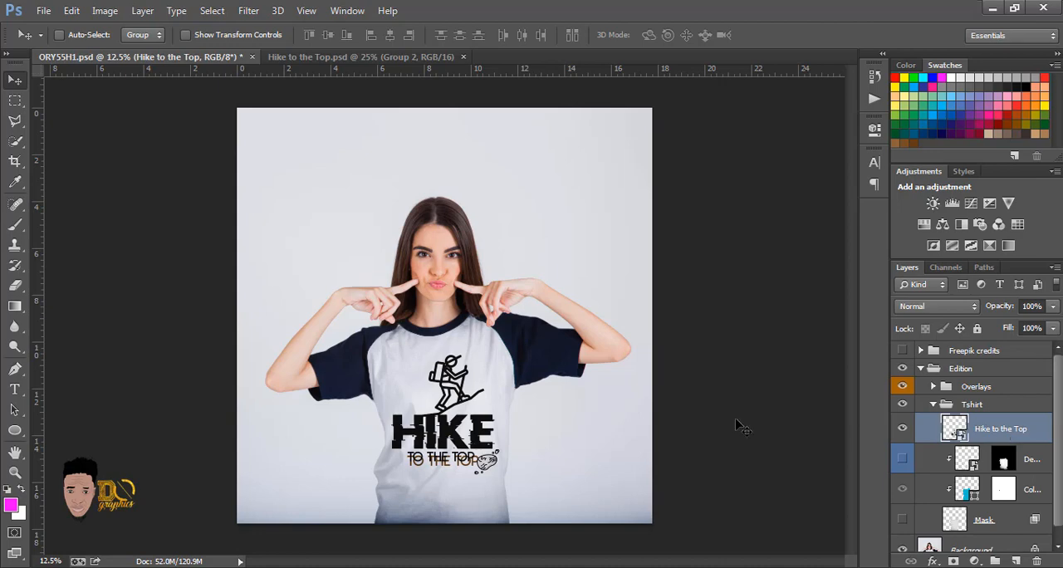
Step: Start saving the shirt mockup under a new name in the Pictures library, naming the file Hike to the Top With Image
click(44, 12)
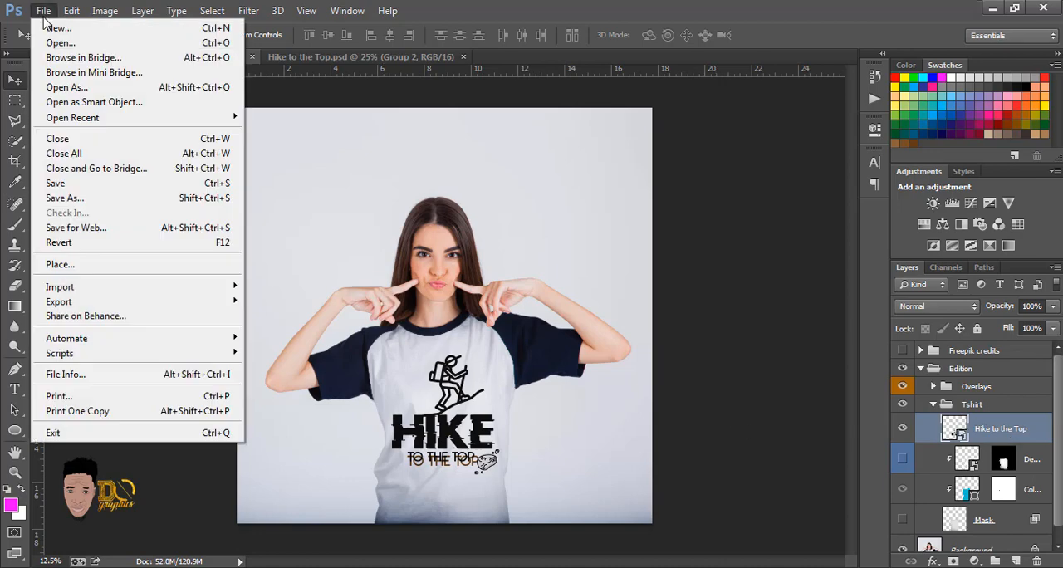
click(81, 199)
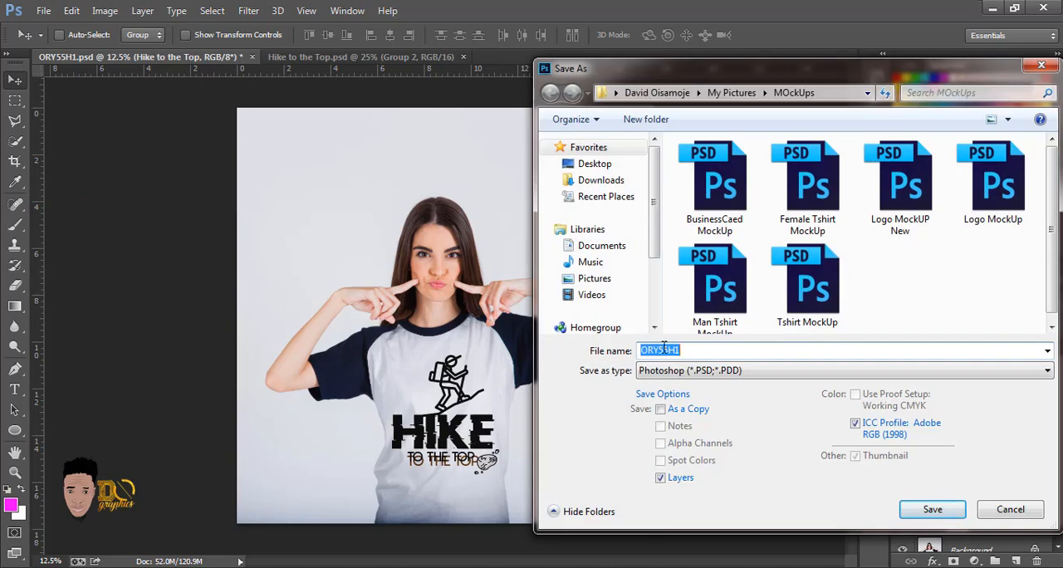
click(607, 278)
double_click(691, 349)
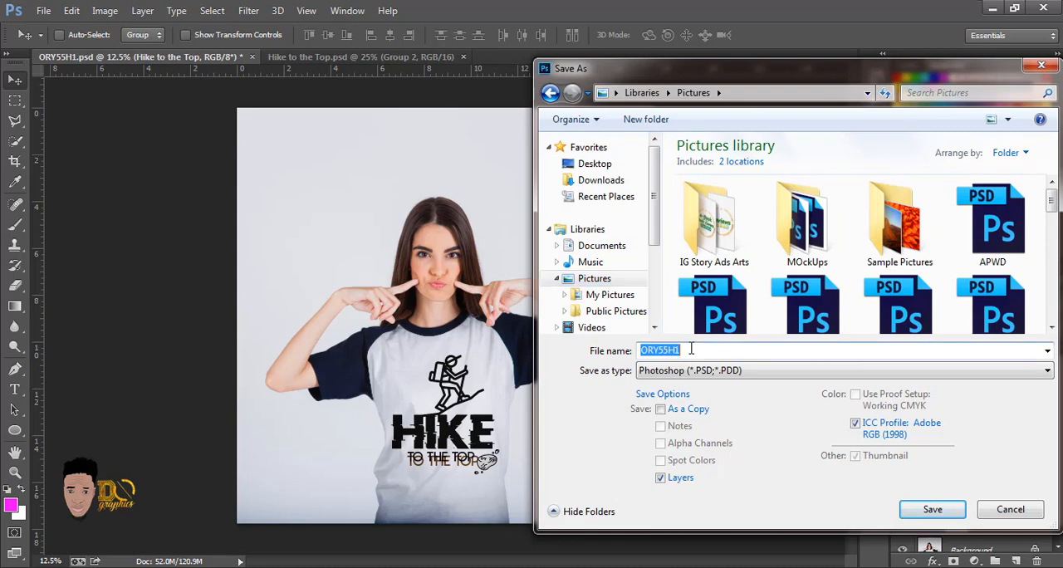
text(h)
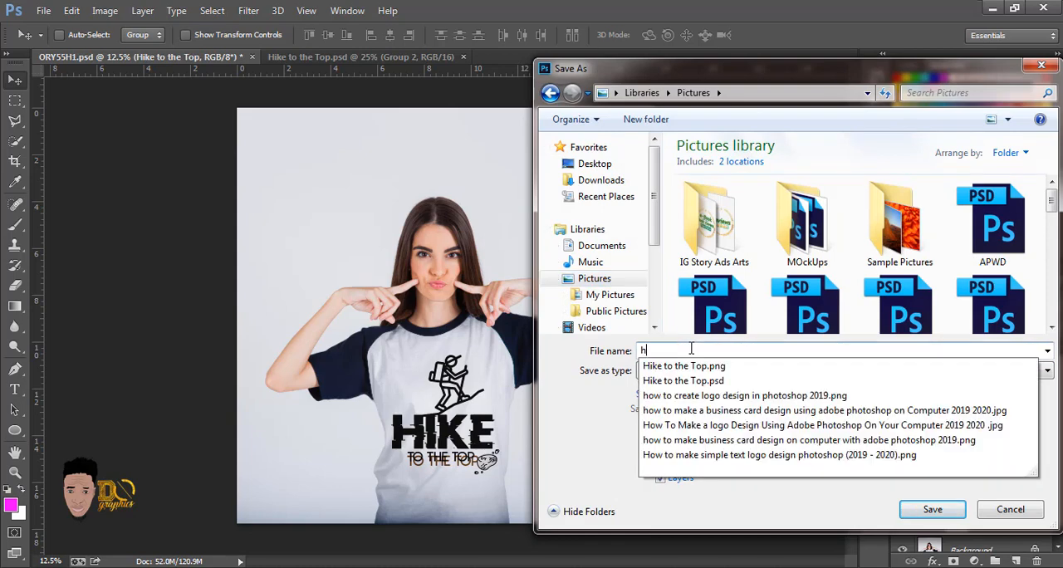
key(Down)
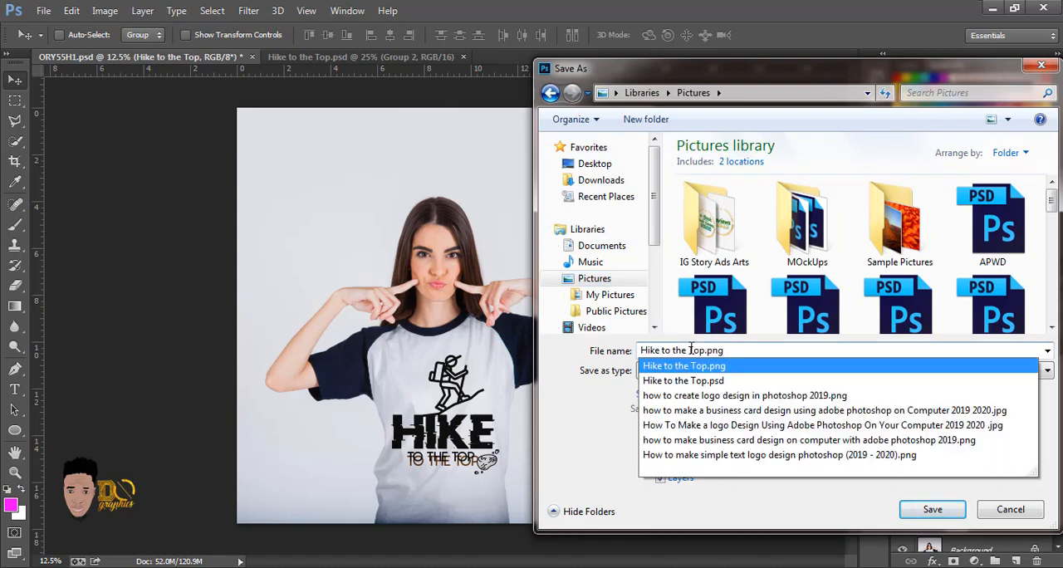
key(BackSpace)
key(BackSpace)
key(BackSpace)
key(BackSpace)
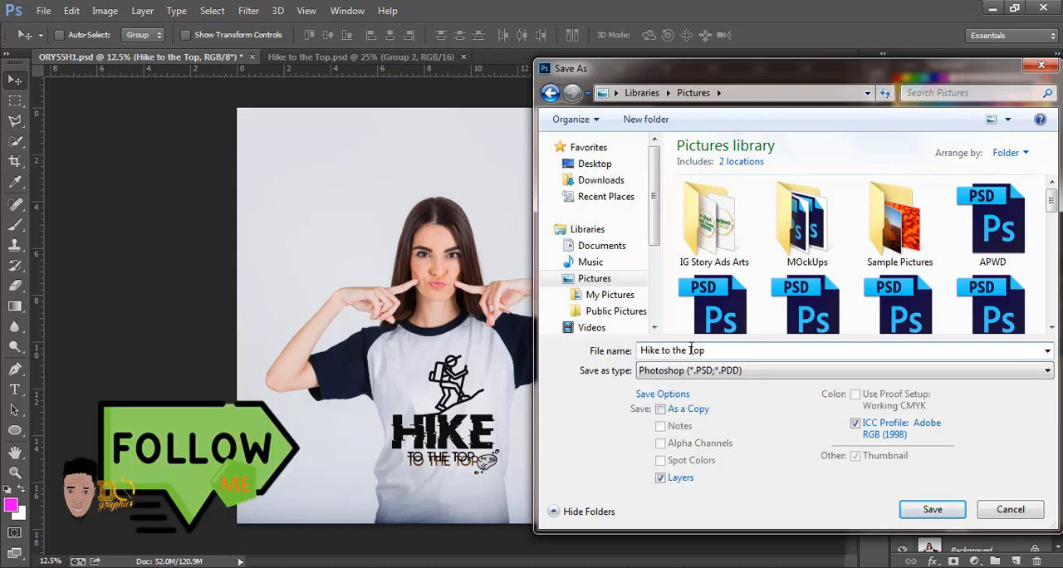
text(With Image)
Step: Set the file format to PNG and save the mockup copy with smallest/slow compression and no interlacing
click(749, 371)
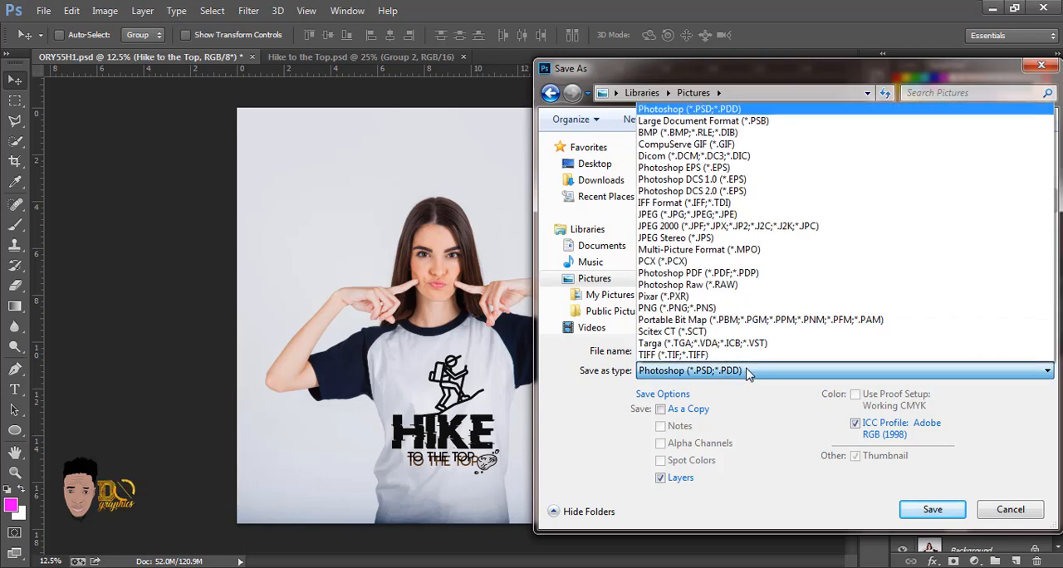
click(686, 309)
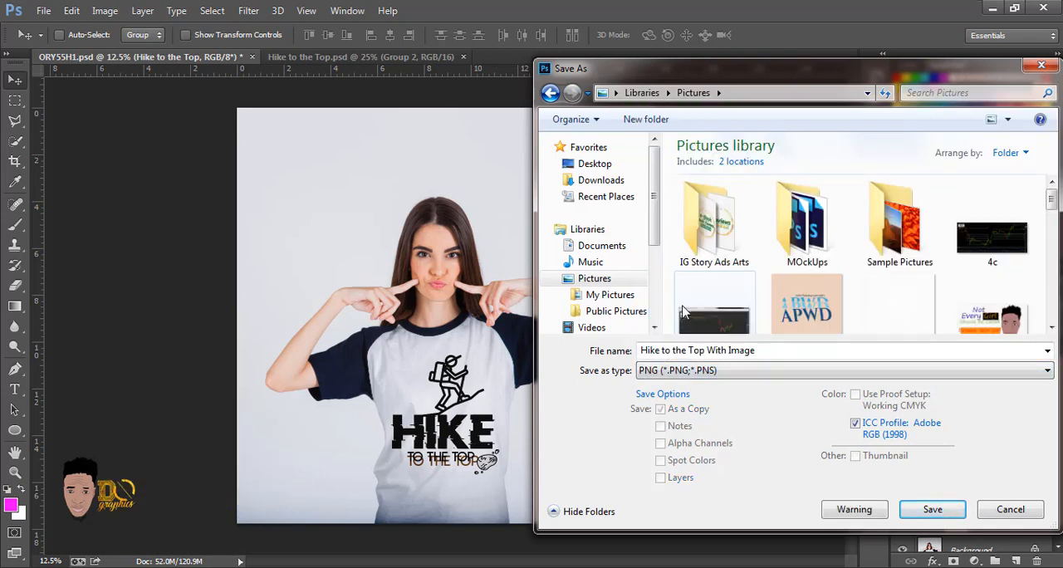
click(932, 509)
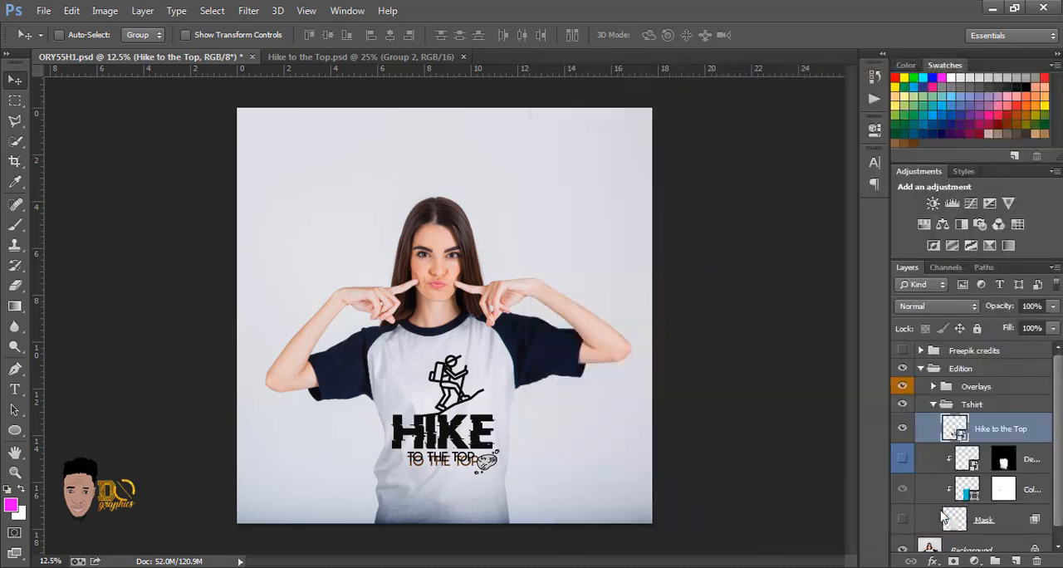
click(585, 181)
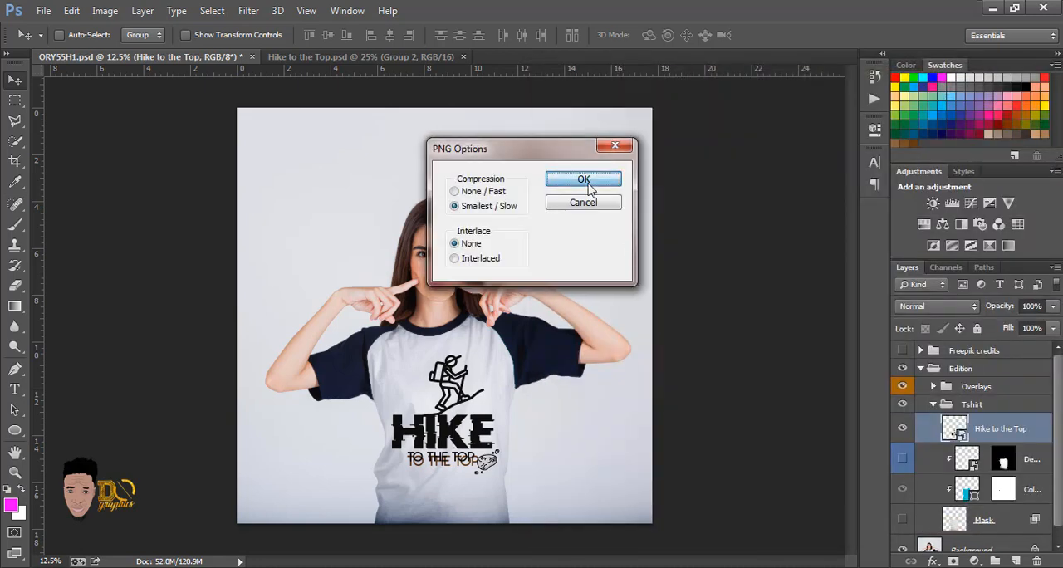